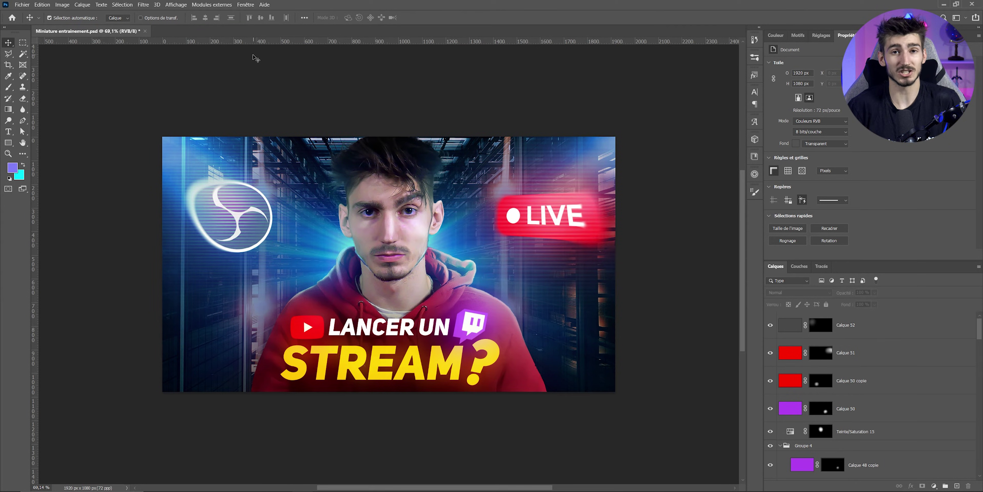
# With the Spot Healing Brush, heal the cheek seam and the spots on both cheeks and beside the nose
pyautogui.scroll(-1, 404, 263)
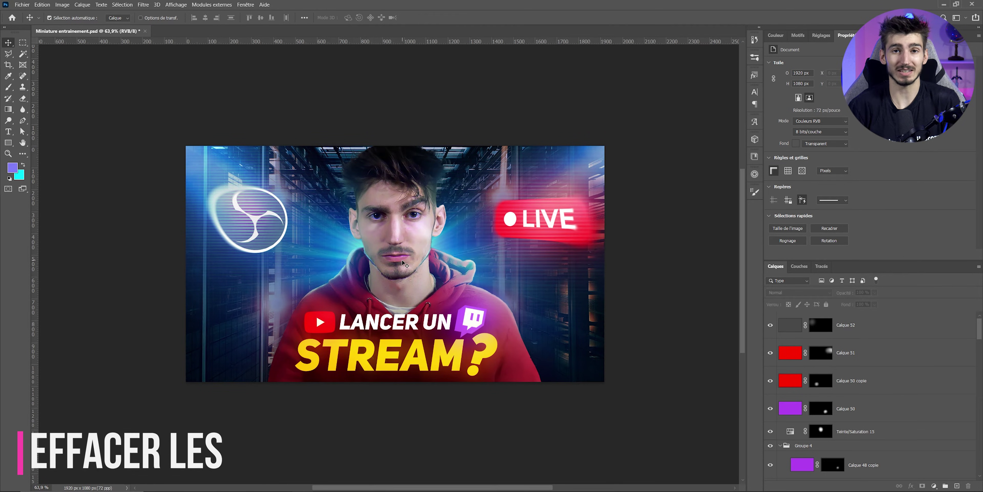
pyautogui.scroll(10, 403, 264)
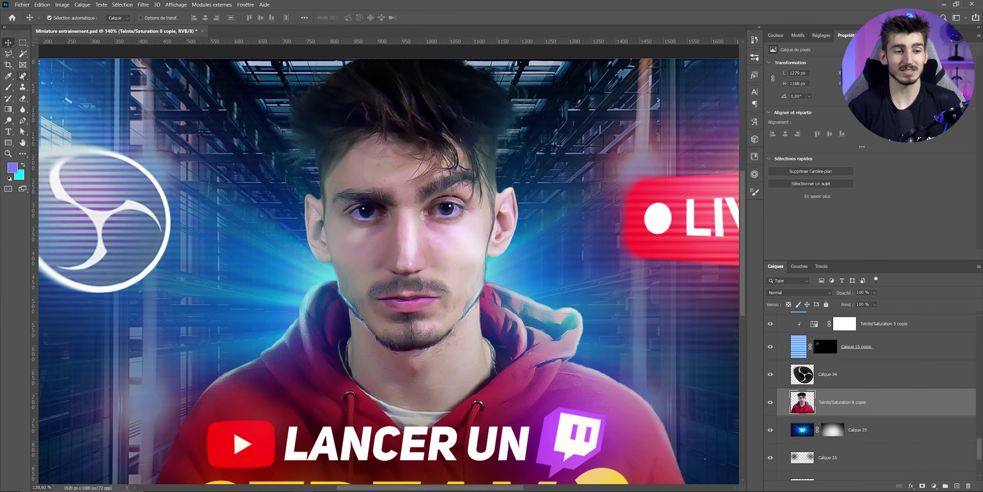
pyautogui.click(23, 76)
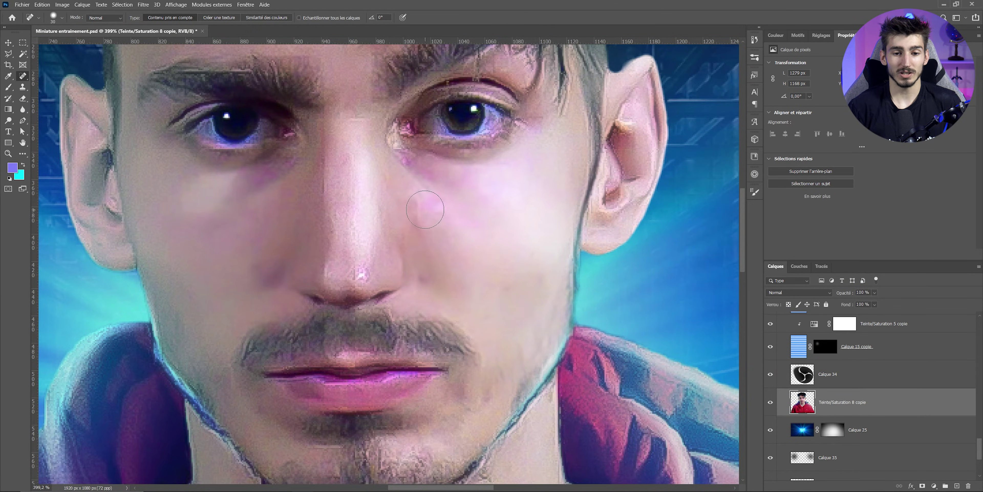
pyautogui.scroll(2, 425, 209)
pyautogui.moveTo(417, 199); pyautogui.dragTo(428, 193)
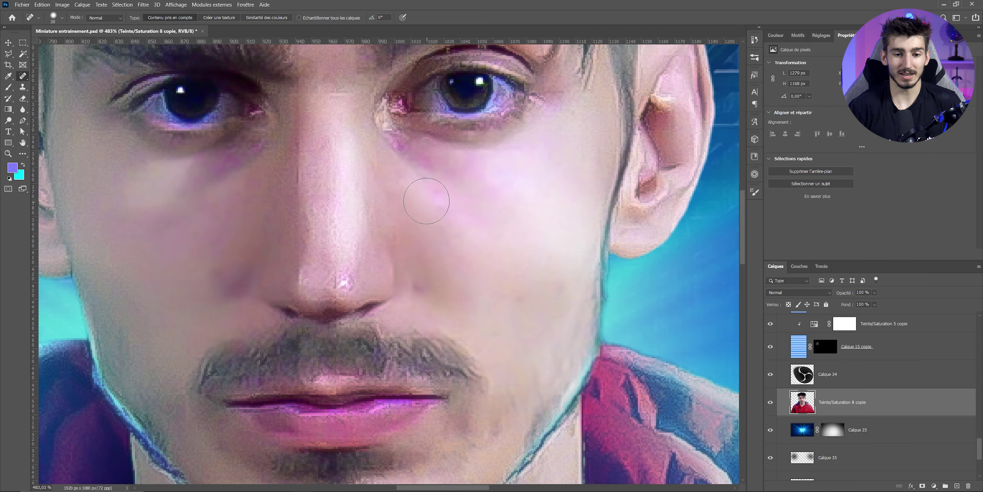
pyautogui.moveTo(243, 270); pyautogui.dragTo(219, 275)
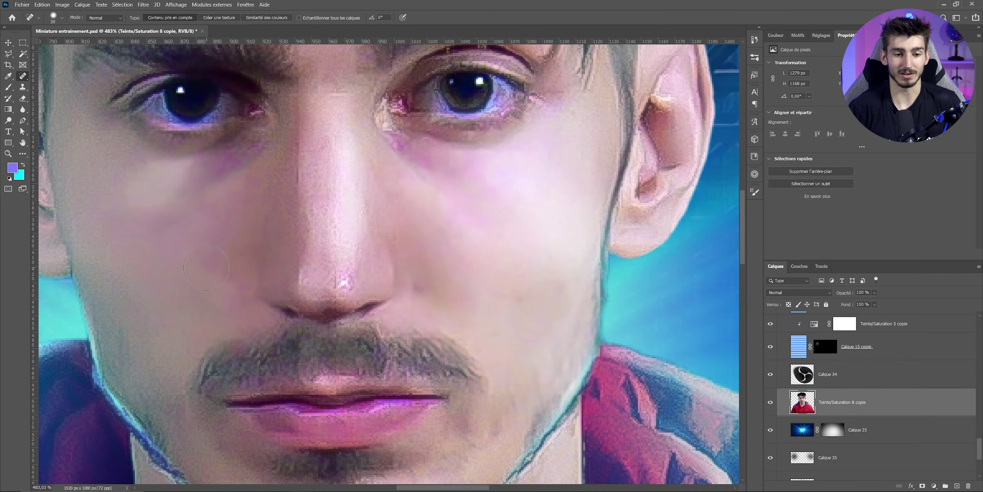
pyautogui.scroll(3, 439, 275)
pyautogui.moveTo(363, 260); pyautogui.dragTo(406, 246)
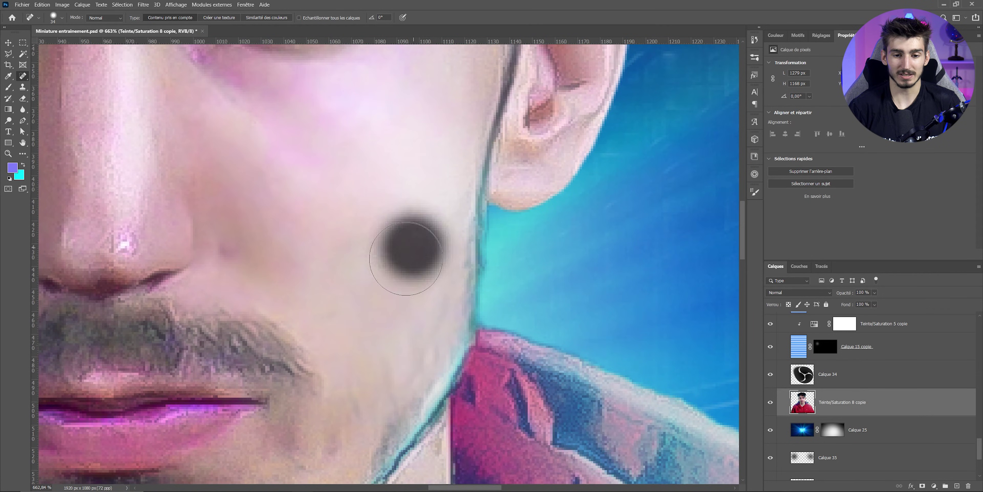
pyautogui.moveTo(226, 249); pyautogui.dragTo(268, 262)
pyautogui.scroll(-5, 241, 254)
pyautogui.scroll(4, 252, 260)
# Resize the brush and heal the forehead, chin and neck spots and the dark patch by the beard
pyautogui.press(']')
pyautogui.press(']')
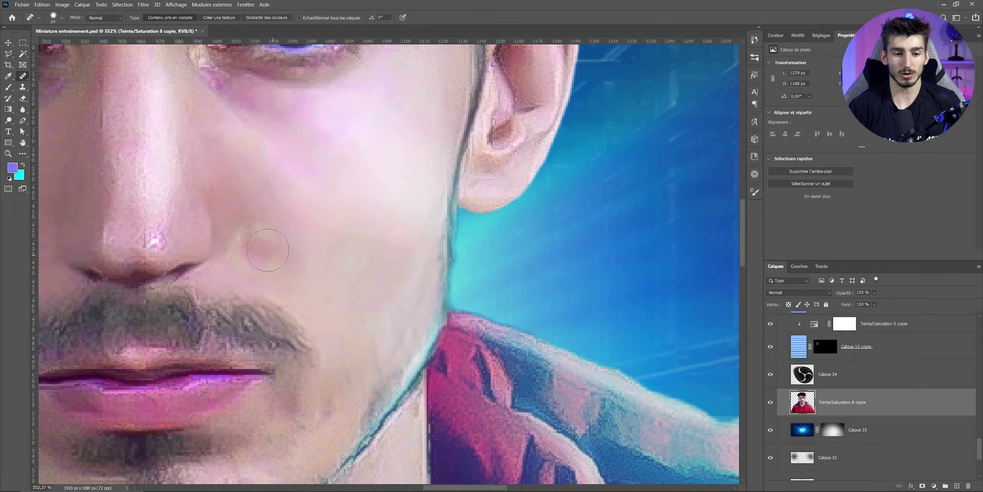
pyautogui.scroll(-5, 285, 259)
pyautogui.scroll(4, 287, 137)
pyautogui.press('[')
pyautogui.press('[')
pyautogui.click(292, 140)
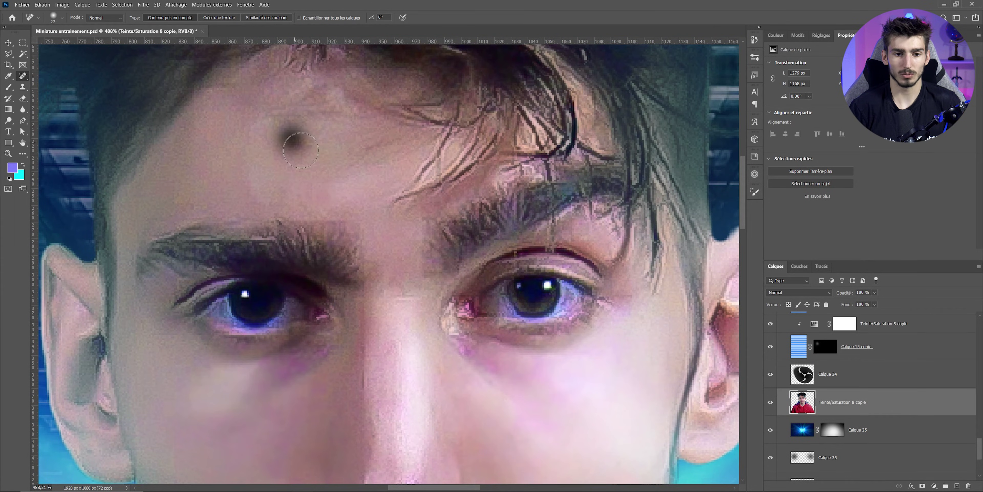
pyautogui.click(378, 150)
pyautogui.scroll(-5, 378, 151)
pyautogui.scroll(4, 487, 285)
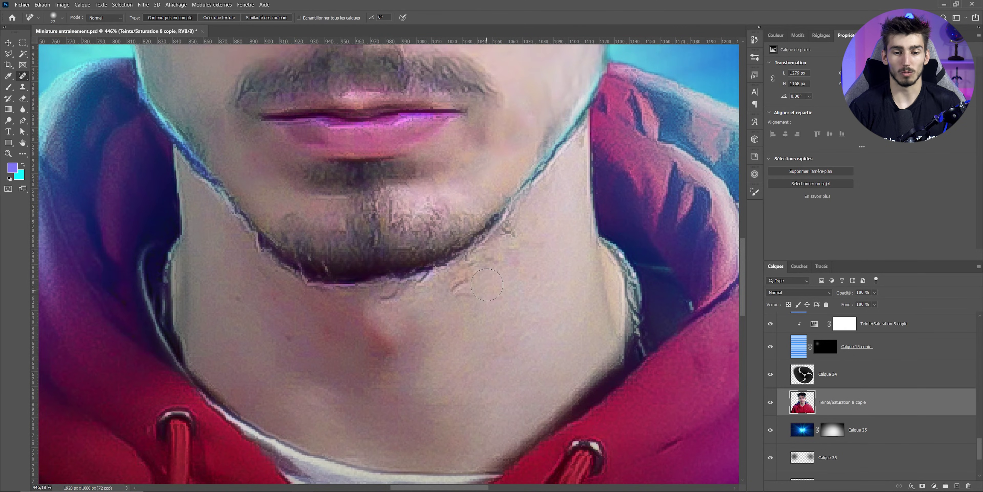
pyautogui.click(473, 283)
pyautogui.click(283, 329)
pyautogui.moveTo(250, 270); pyautogui.dragTo(263, 279)
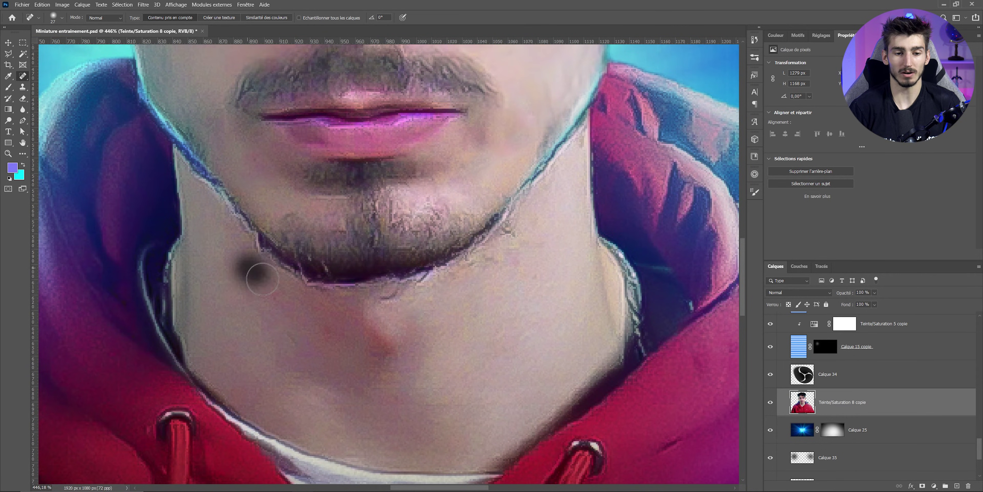
pyautogui.scroll(10, 961, 340)
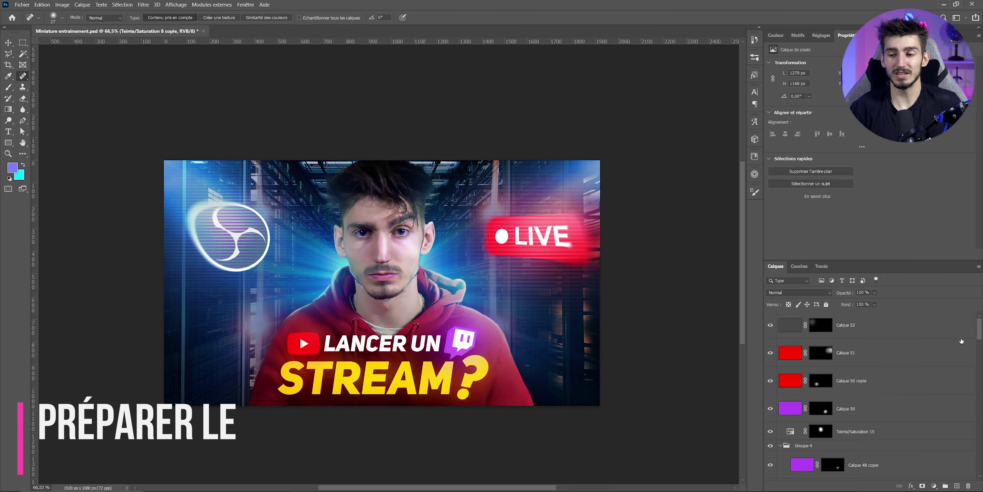
# Select every layer from the background photo up and group them into Groupe 5
pyautogui.scroll(-4, 962, 341)
pyautogui.scroll(-4, 962, 341)
pyautogui.scroll(-4, 961, 341)
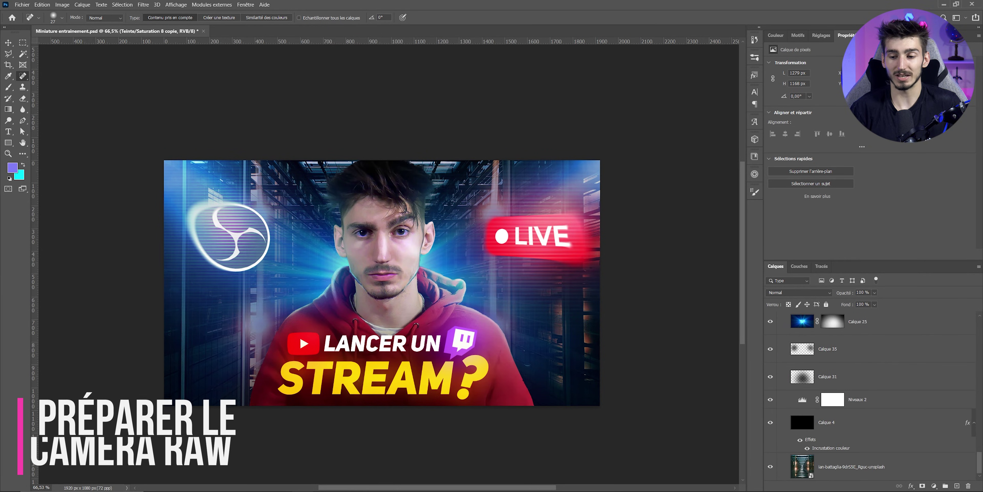
pyautogui.click(801, 477)
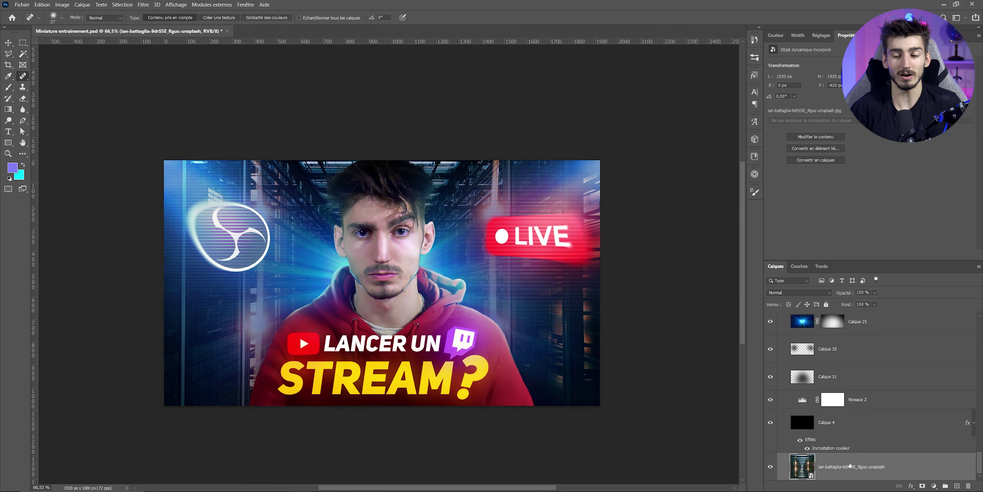
pyautogui.scroll(4, 974, 320)
pyautogui.scroll(4, 974, 320)
pyautogui.scroll(4, 974, 320)
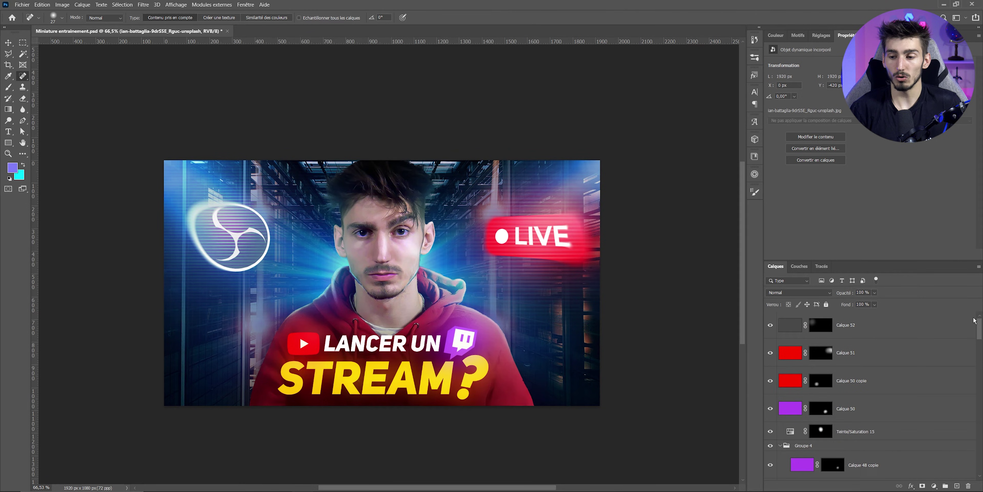
pyautogui.keyDown('shift'); pyautogui.click(853, 327); pyautogui.keyUp('shift')
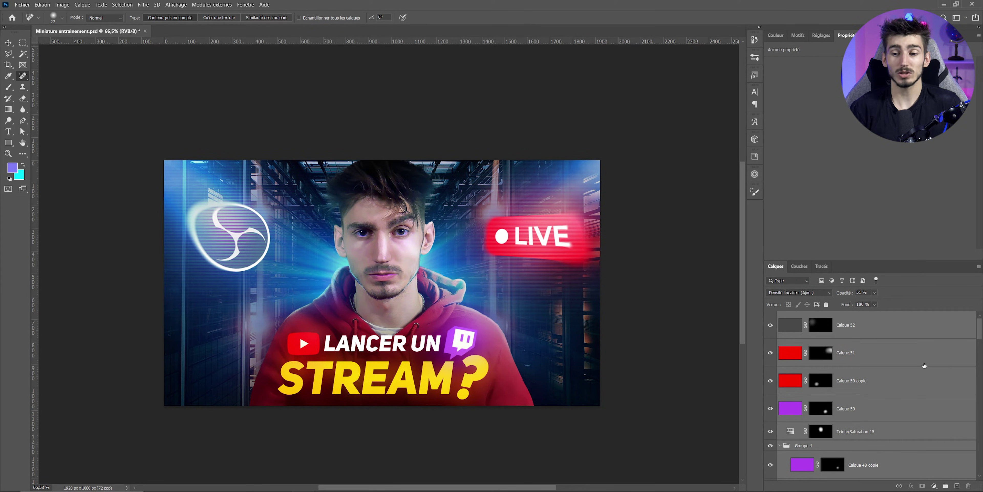
pyautogui.hotkey('ctrl', 'g')
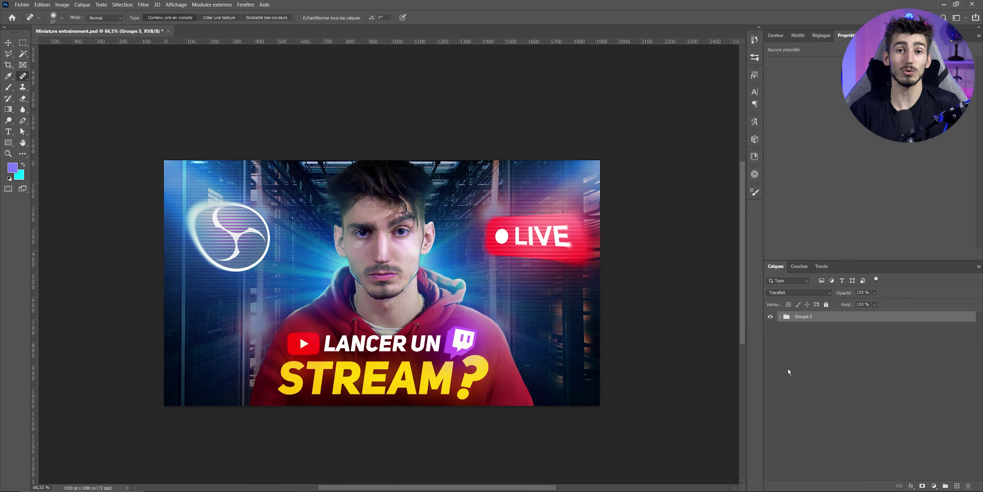
# Duplicate Groupe 5, merge the copy into one layer, and shift it up and left
pyautogui.hotkey('ctrl', 'j')
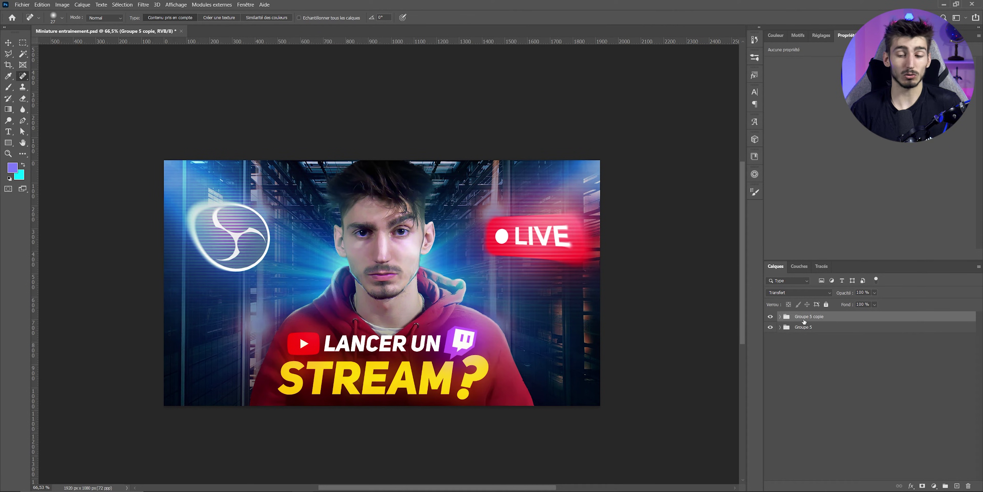
pyautogui.hotkey('ctrl', 'e')
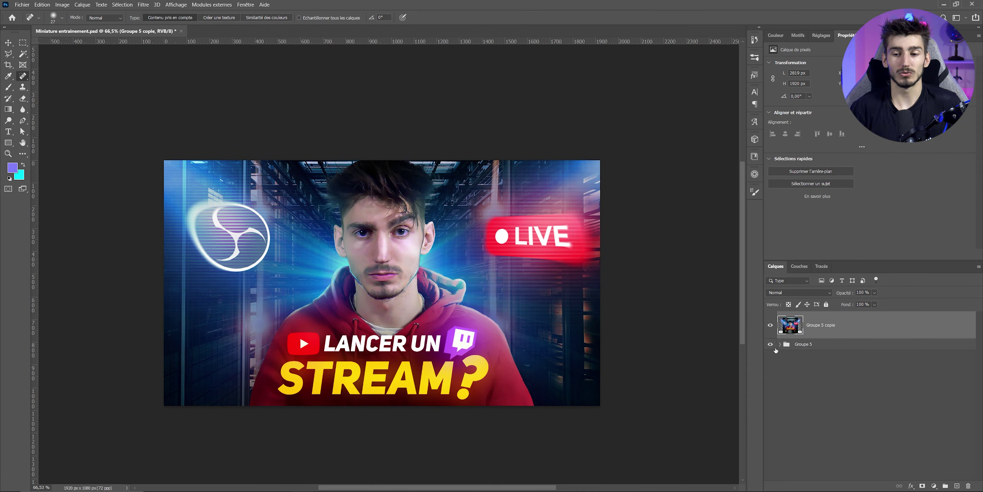
pyautogui.click(12, 47)
pyautogui.moveTo(396, 235)
pyautogui.mouseDown()
pyautogui.moveTo(273, 202)
pyautogui.moveTo(372, 242)
pyautogui.moveTo(118, 335)
pyautogui.moveTo(366, 130)
pyautogui.mouseUp()
# Open Camera Raw on the merged Groupe 5 copie and cancel it without changes
pyautogui.hotkey('ctrl', 'shift', 'a')
pyautogui.scroll(1, 423, 256)
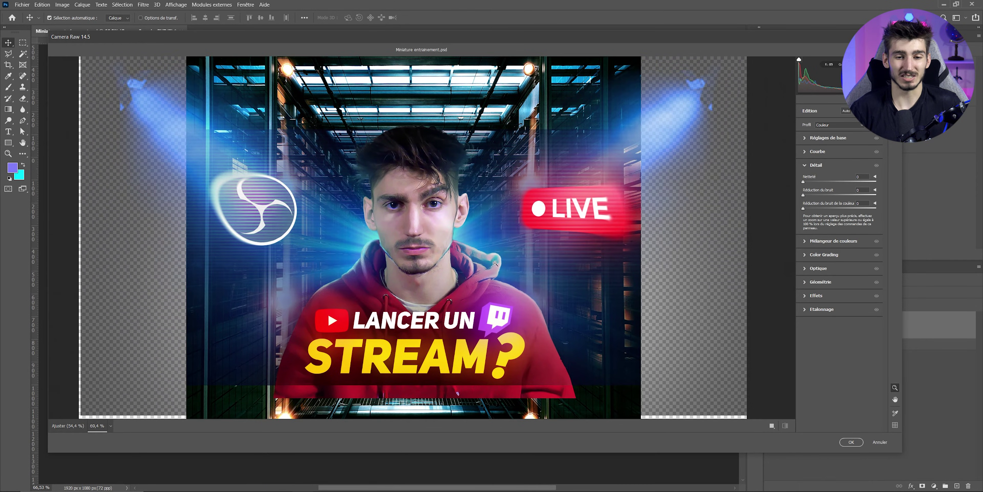
pyautogui.scroll(-3, 438, 263)
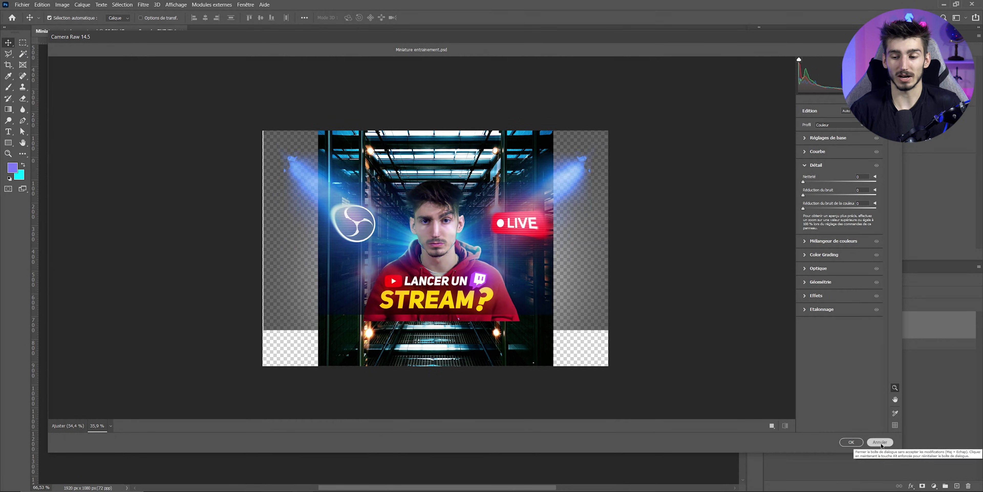
pyautogui.click(852, 441)
# Create merged layer Calque 53 from the full canvas, delete Groupe 5 copie, then adjust with Free Transform
pyautogui.click(24, 44)
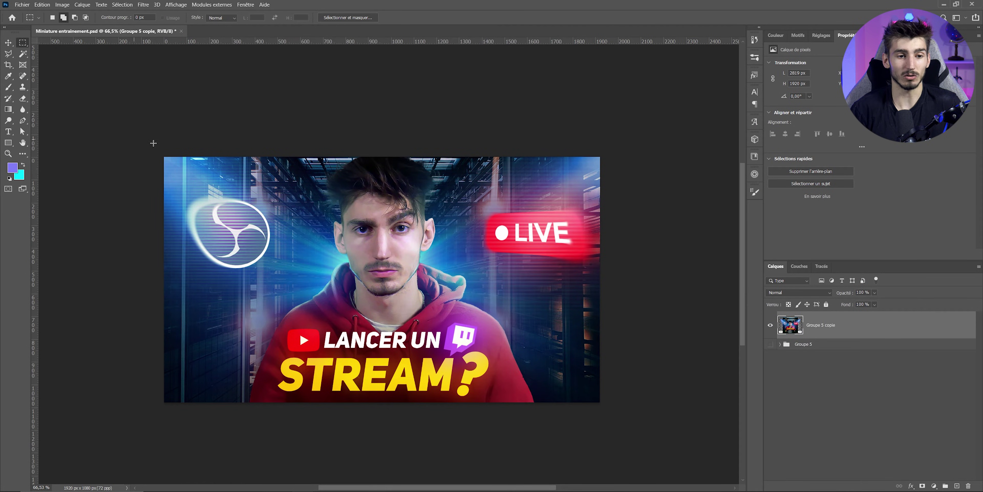
pyautogui.hotkey('ctrl', 'a')
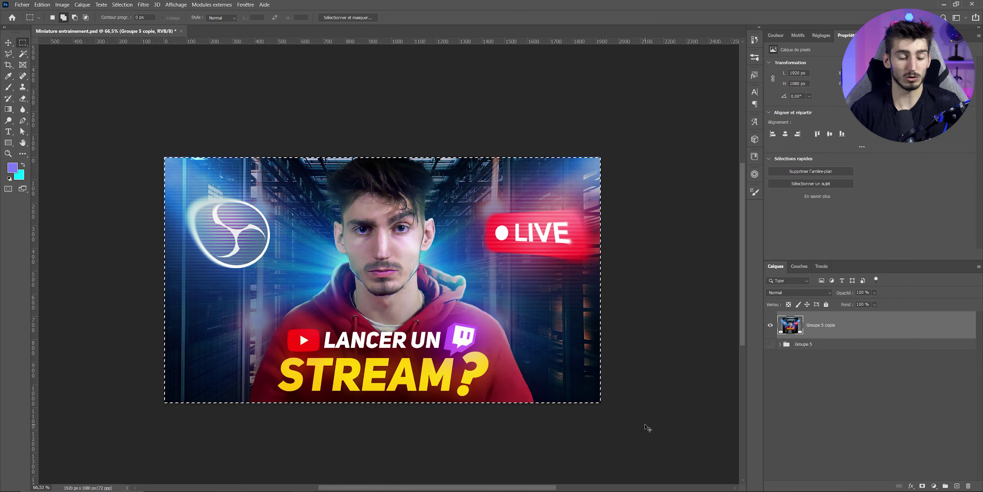
pyautogui.hotkey('ctrl', 'j')
pyautogui.click(828, 353)
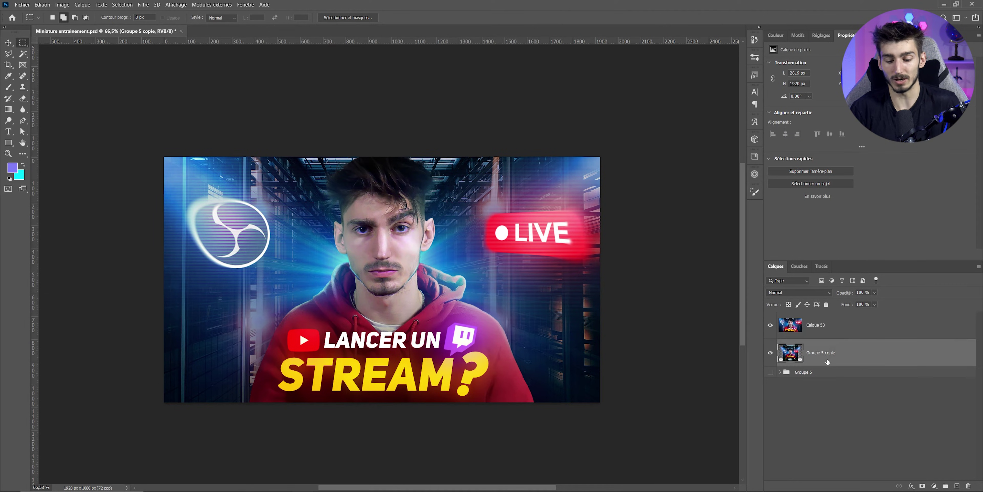
pyautogui.press('Delete')
pyautogui.hotkey('ctrl', 't')
pyautogui.moveTo(323, 234); pyautogui.dragTo(341, 359)
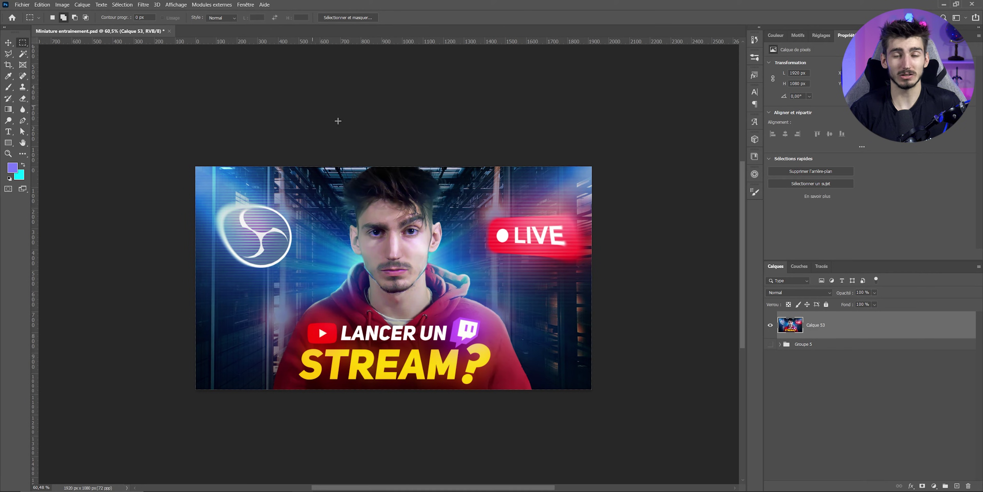
# Apply a cooler, brighter Camera Raw adjustment directly to Calque 53, then undo it
pyautogui.hotkey('ctrl', 'shift', 'a')
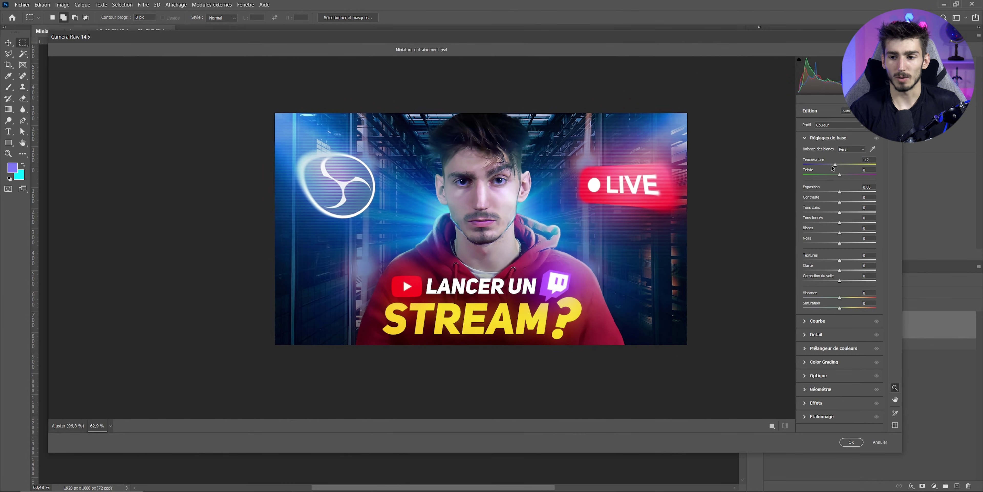
pyautogui.moveTo(840, 223)
pyautogui.mouseDown()
pyautogui.moveTo(867, 222)
pyautogui.moveTo(853, 203)
pyautogui.mouseUp()
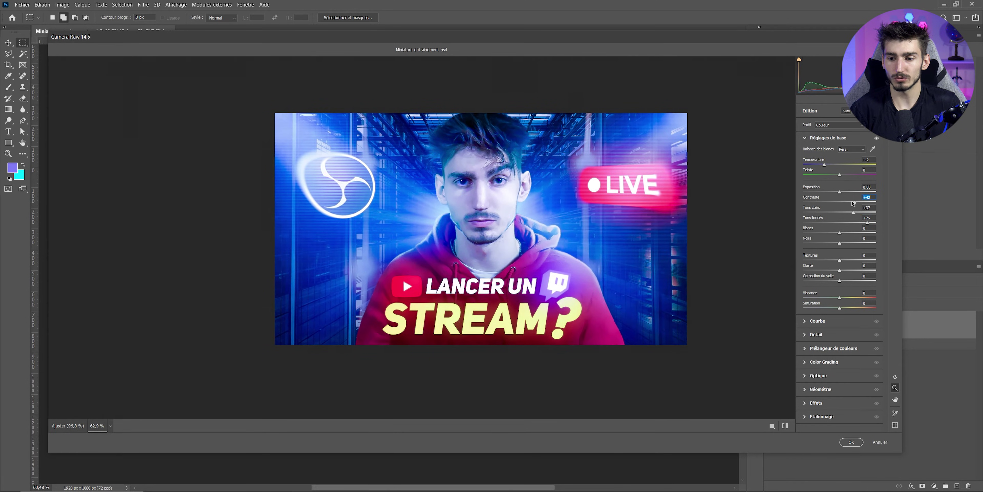
pyautogui.click(851, 442)
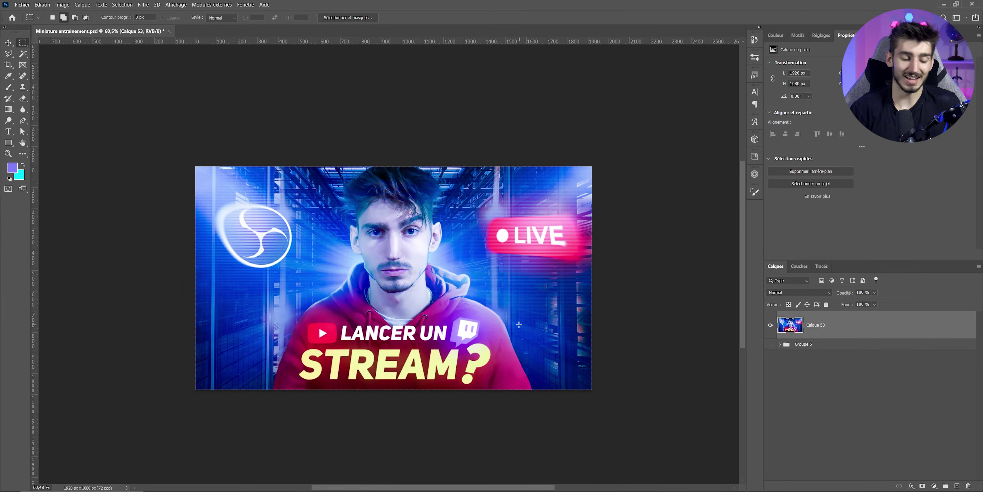
pyautogui.hotkey('ctrl', 'z')
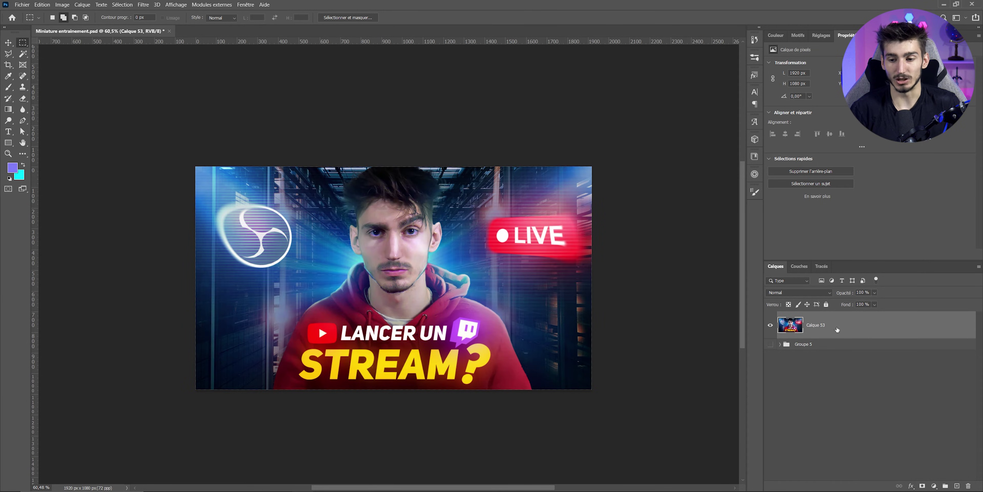
# Convert Calque 53 to a smart object, add Camera Raw as a smart filter, and review it
pyautogui.rightClick(823, 331)
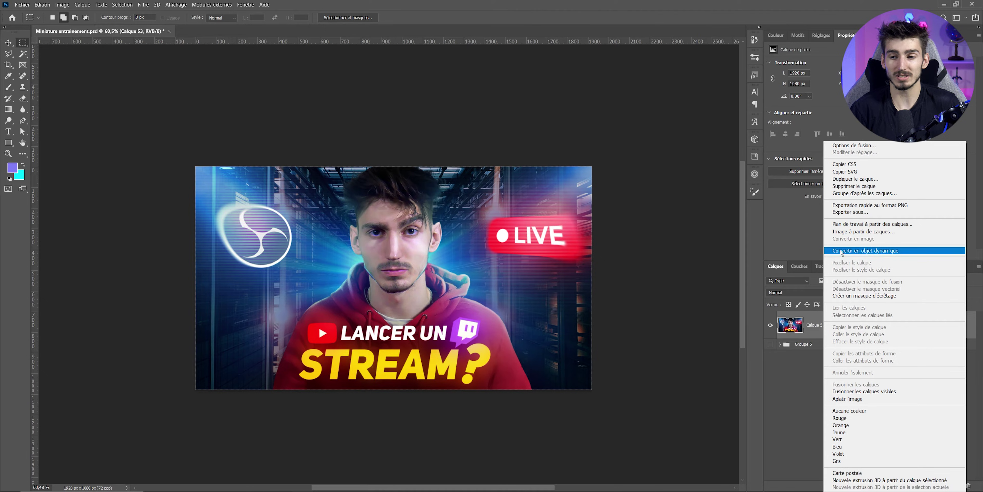
pyautogui.click(891, 251)
pyautogui.click(143, 5)
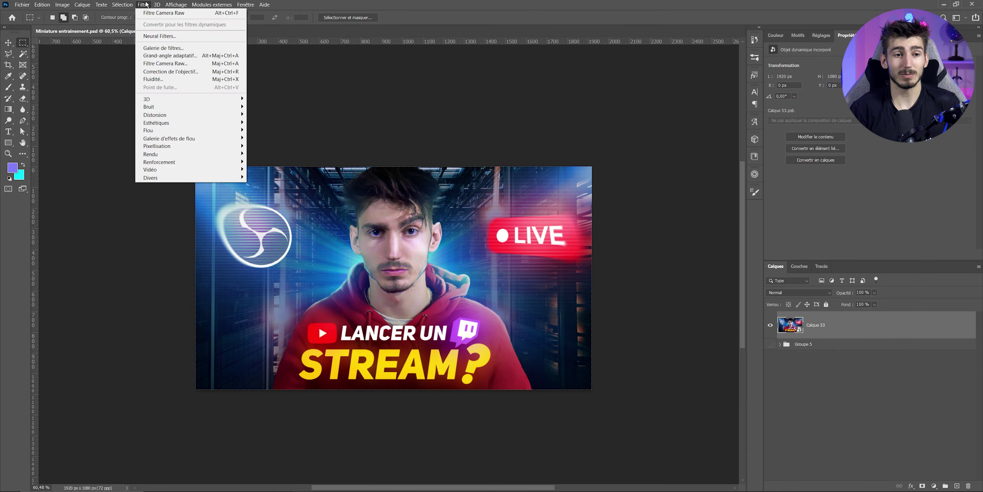
pyautogui.click(152, 14)
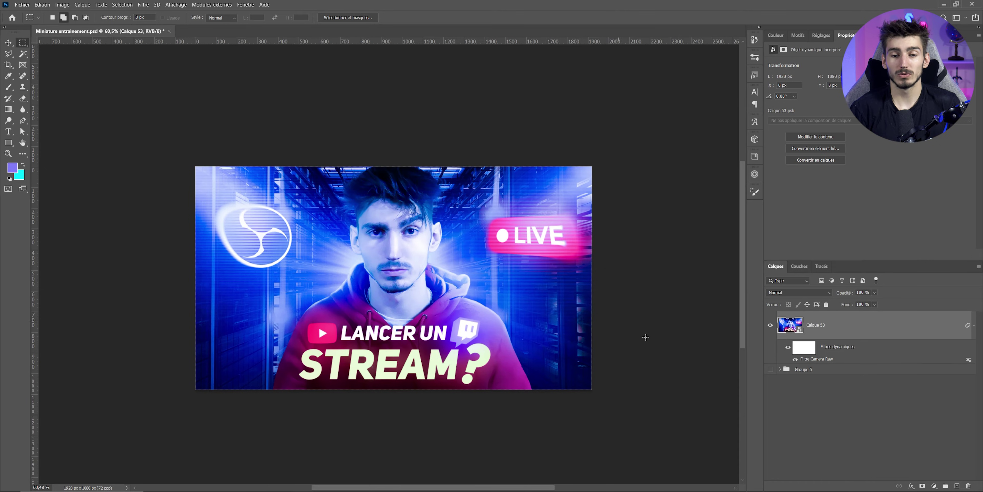
pyautogui.doubleClick(824, 359)
pyautogui.press('Return')
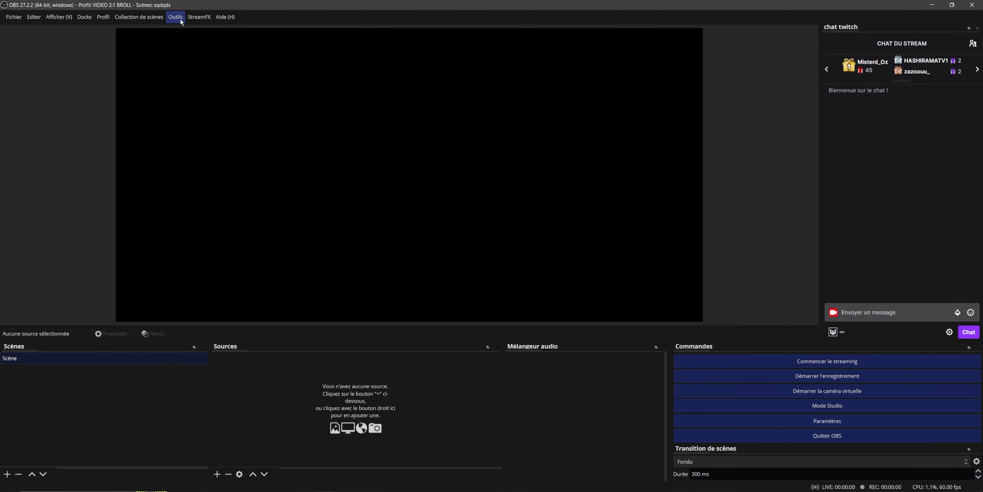
# In OBS, install the Gamerz overlay pack via Outils > OWN3D Pro and switch to the BRB scene
pyautogui.click(176, 17)
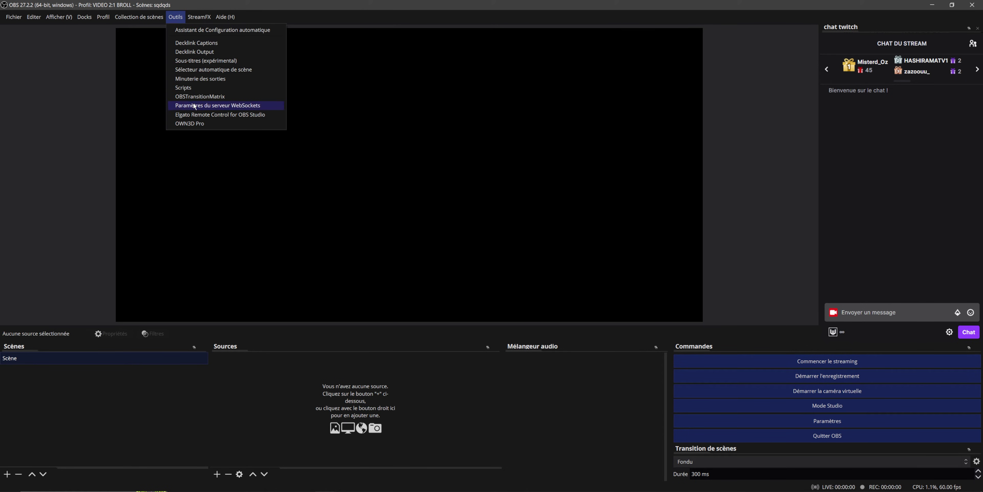
pyautogui.click(188, 106)
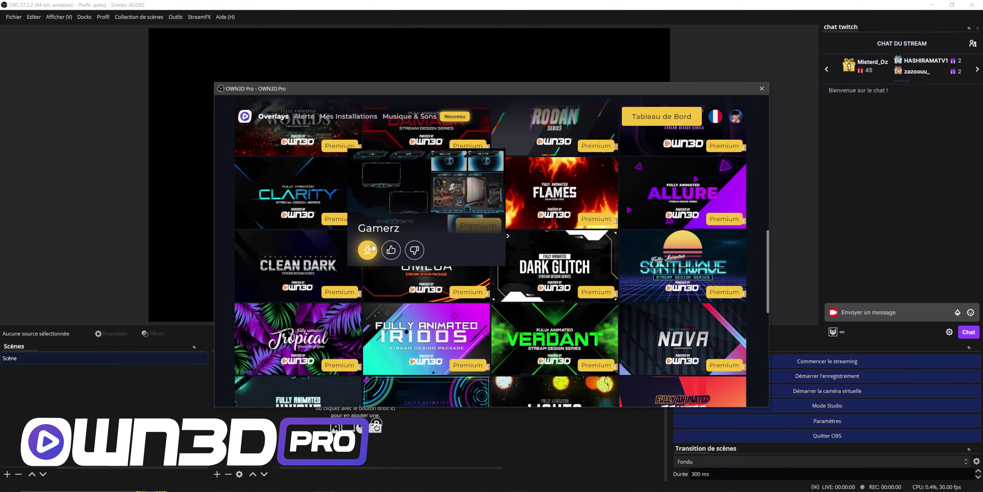
pyautogui.click(367, 249)
pyautogui.click(43, 383)
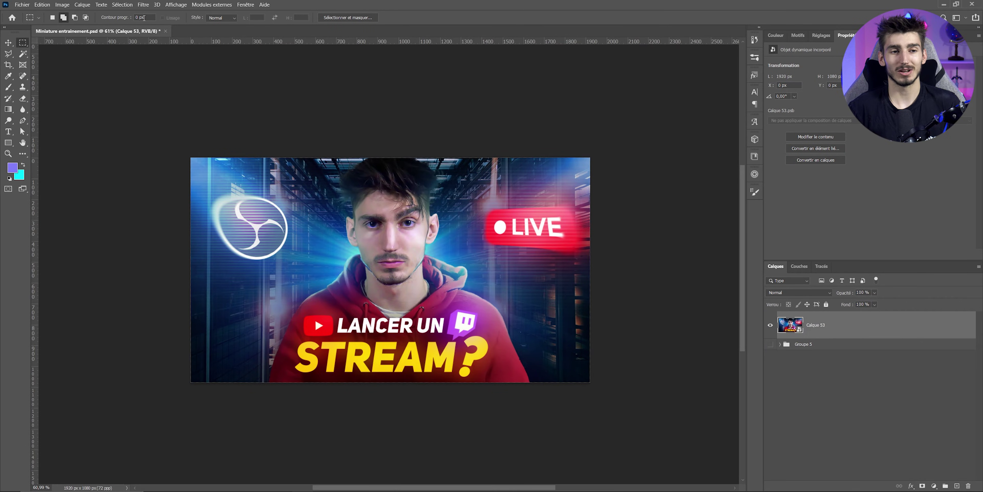
# Launch Filtre > Filtre Camera Raw on the Calque 53 smart object
pyautogui.click(144, 5)
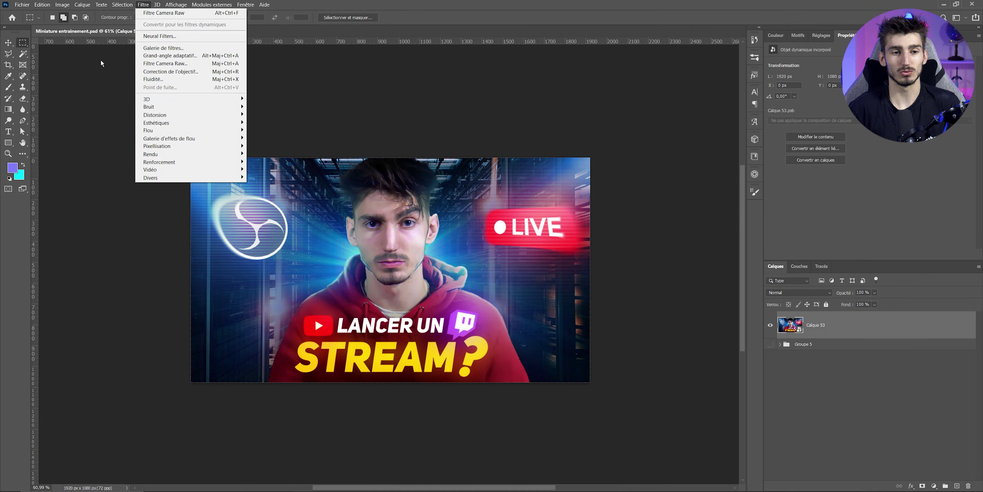
pyautogui.click(167, 64)
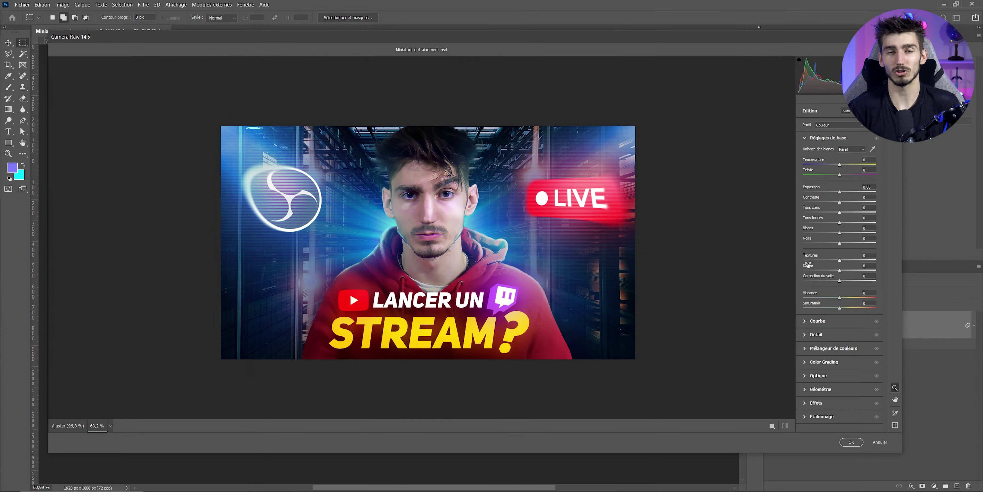
# Raise Clarté to +32, compare with basic adjustments toggled off and on, and expand Détail
pyautogui.moveTo(840, 270)
pyautogui.mouseDown()
pyautogui.moveTo(871, 271)
pyautogui.moveTo(842, 270)
pyautogui.moveTo(852, 274)
pyautogui.mouseUp()
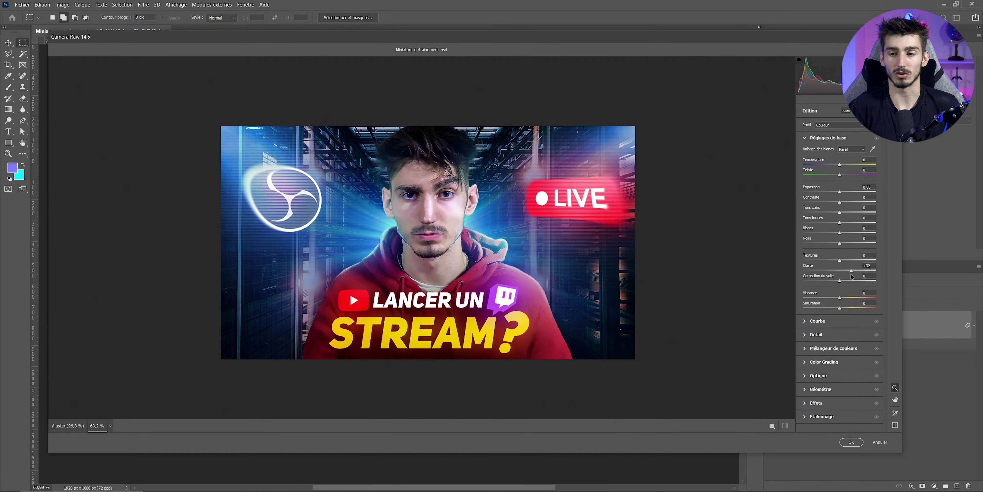
pyautogui.keyDown('alt'); pyautogui.click(678, 247); pyautogui.keyUp('alt')
pyautogui.click(877, 138)
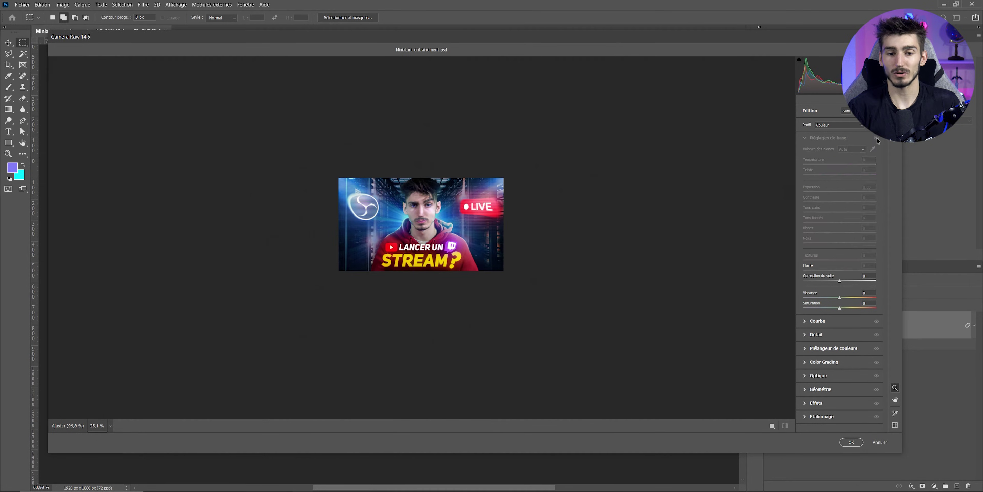
pyautogui.click(877, 137)
pyautogui.click(876, 138)
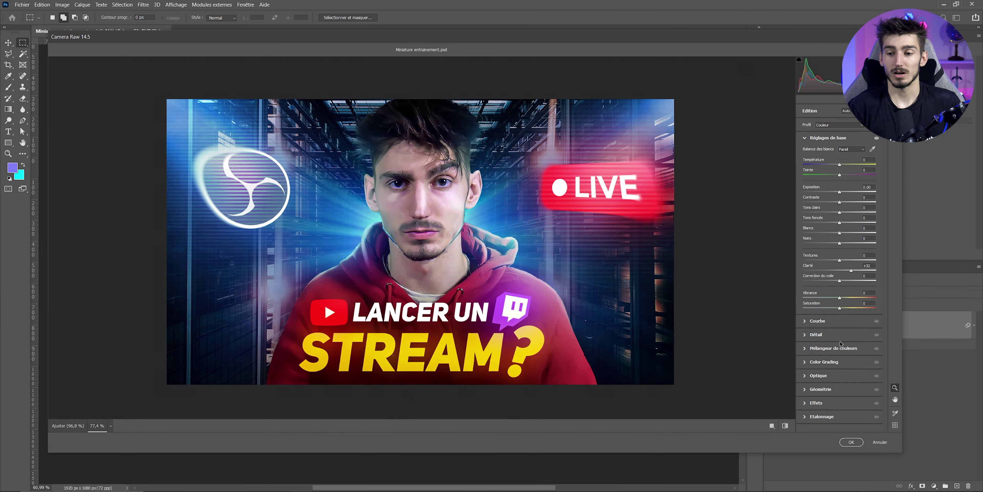
pyautogui.hotkey('ctrl', '+')
pyautogui.click(805, 335)
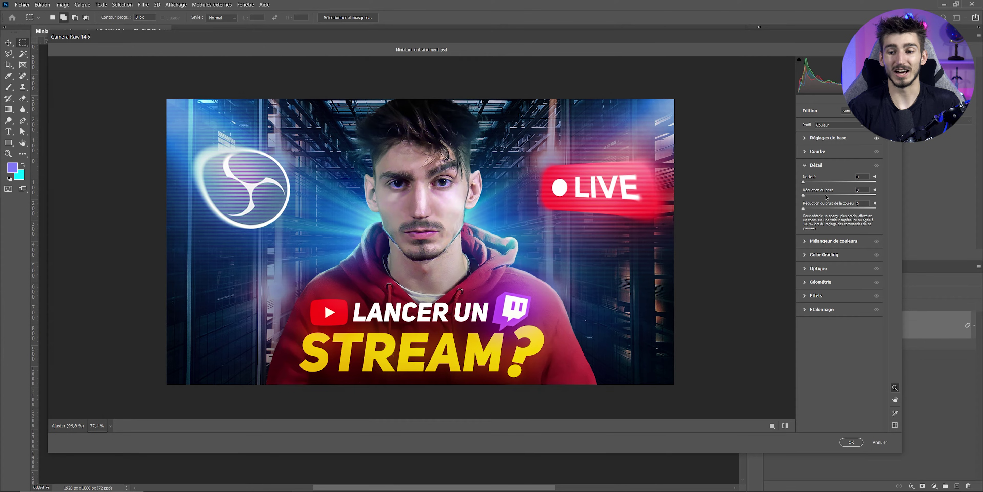
# Increase Réduction du bruit and Netteté in Détail, zooming the preview in to check detail
pyautogui.moveTo(803, 195); pyautogui.dragTo(837, 195)
pyautogui.hotkey('ctrl', '+')
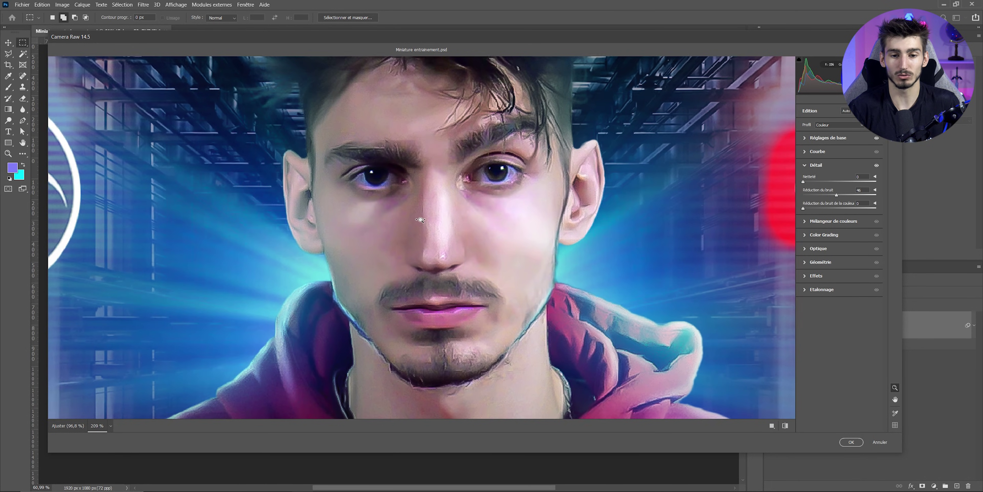
pyautogui.scroll(3, 405, 199)
pyautogui.scroll(-3, 399, 182)
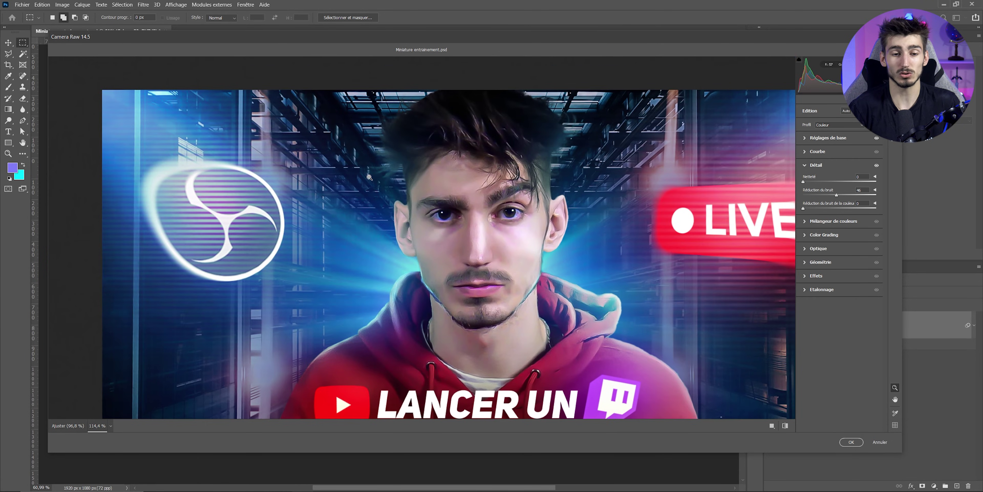
pyautogui.scroll(-1, 369, 178)
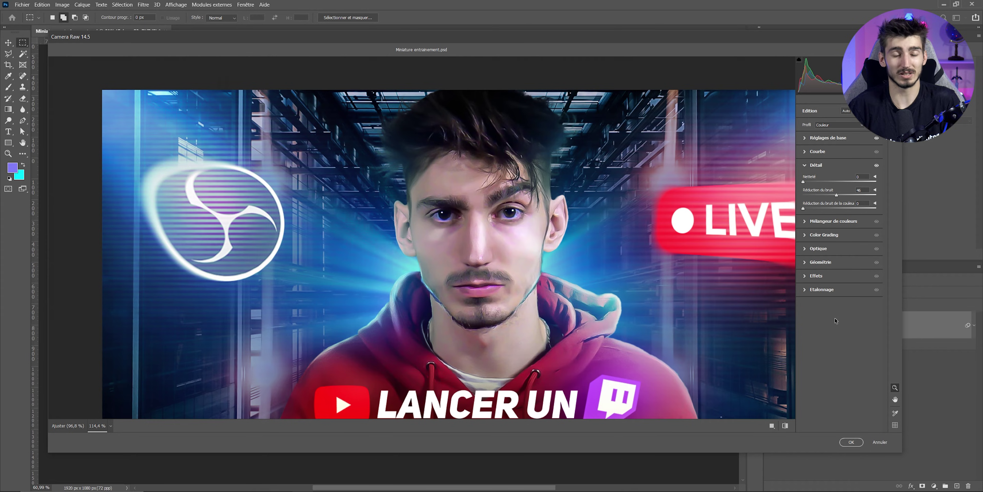
pyautogui.scroll(-3, 524, 289)
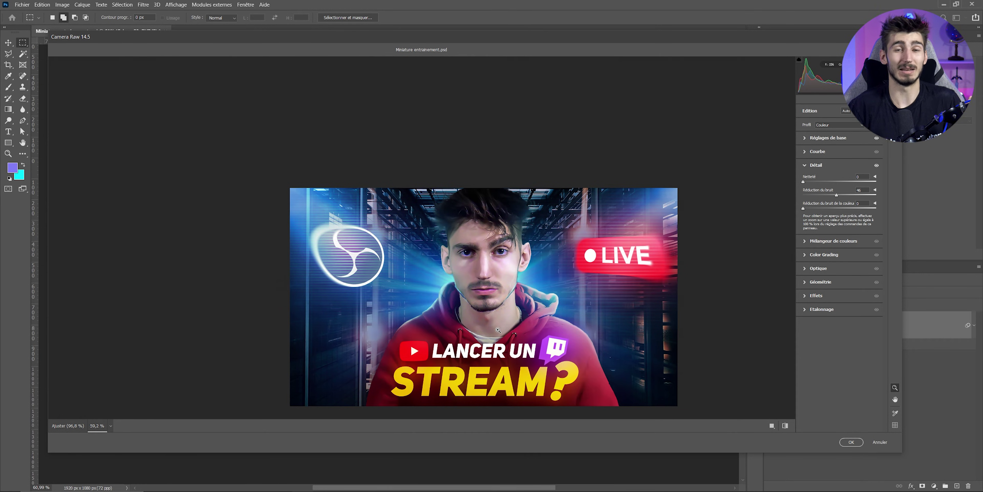
pyautogui.click(452, 274)
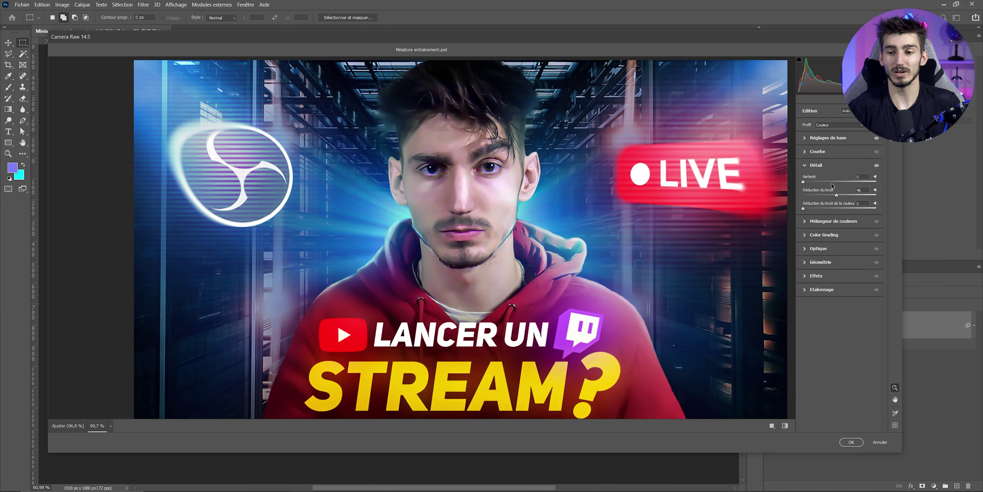
pyautogui.moveTo(832, 182); pyautogui.dragTo(844, 182)
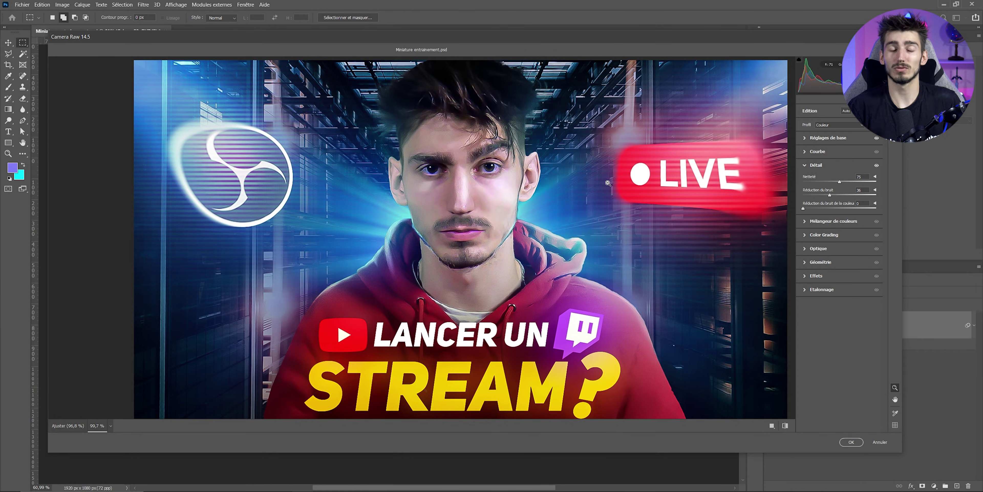
pyautogui.keyDown('alt'); pyautogui.click(608, 183); pyautogui.keyUp('alt')
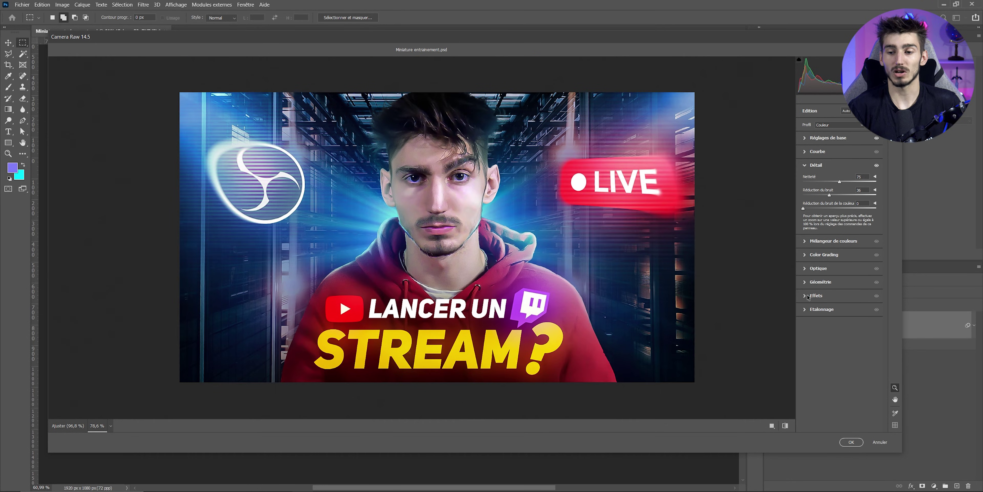
# Add a Grain of 21 under Effets, vignette at 0, comparing with effects toggled off and on
pyautogui.click(803, 299)
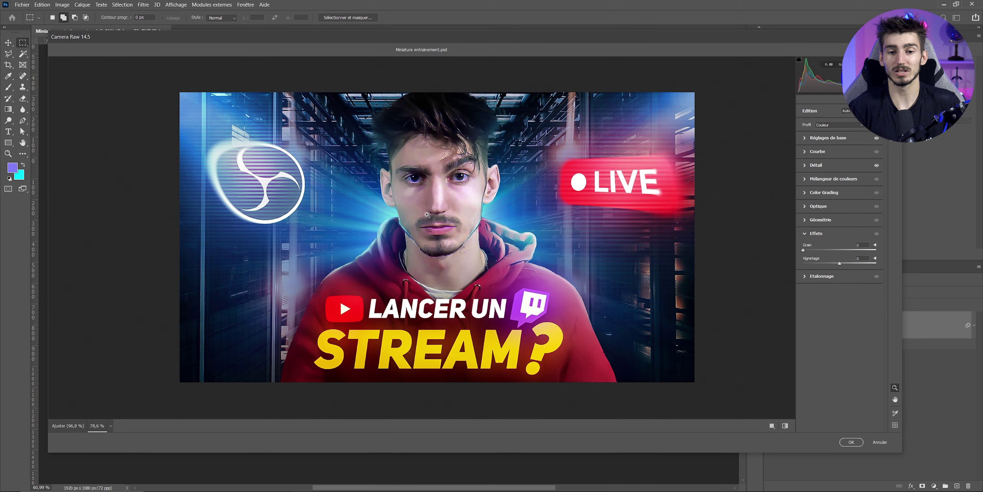
pyautogui.scroll(2, 433, 213)
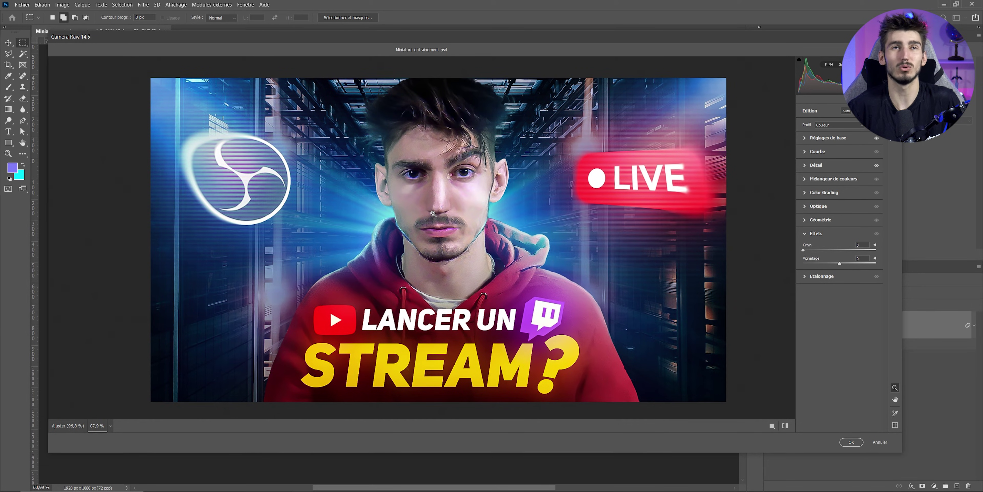
pyautogui.scroll(2, 433, 214)
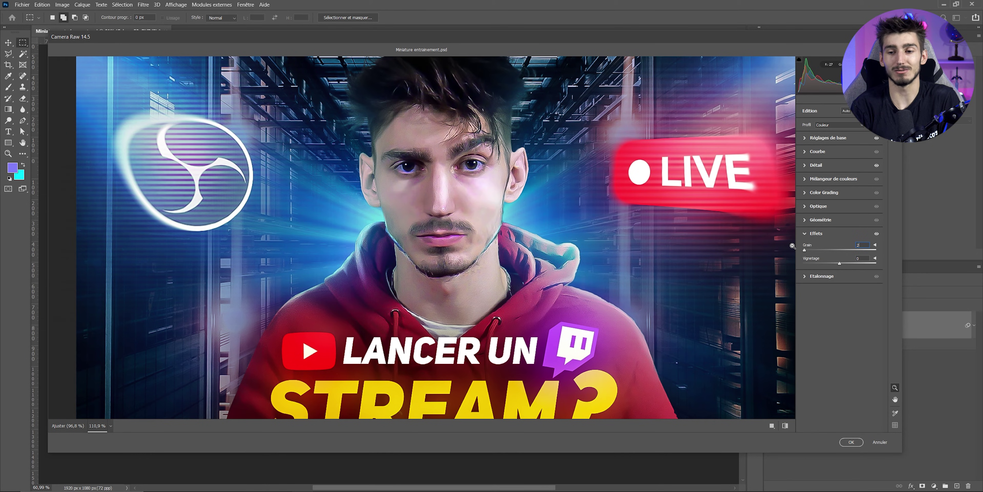
pyautogui.scroll(-3, 793, 246)
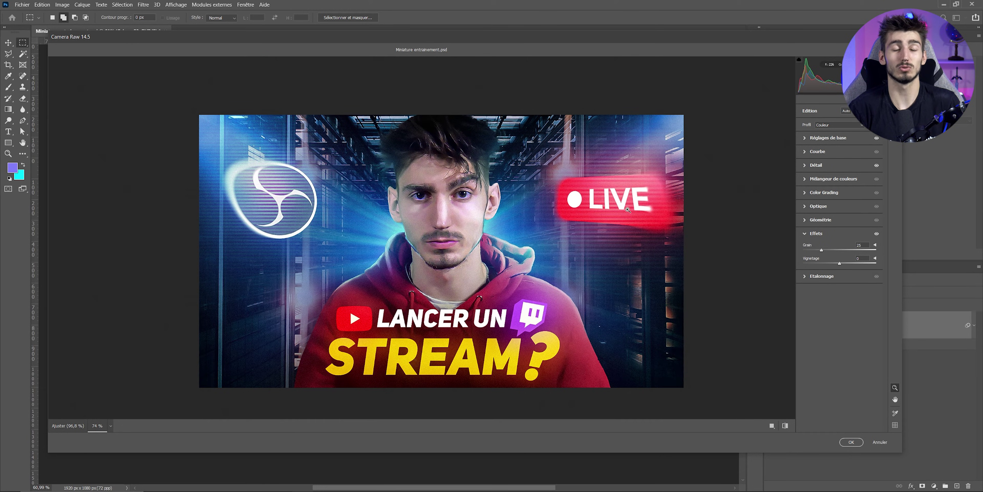
pyautogui.scroll(5, 628, 209)
pyautogui.click(877, 233)
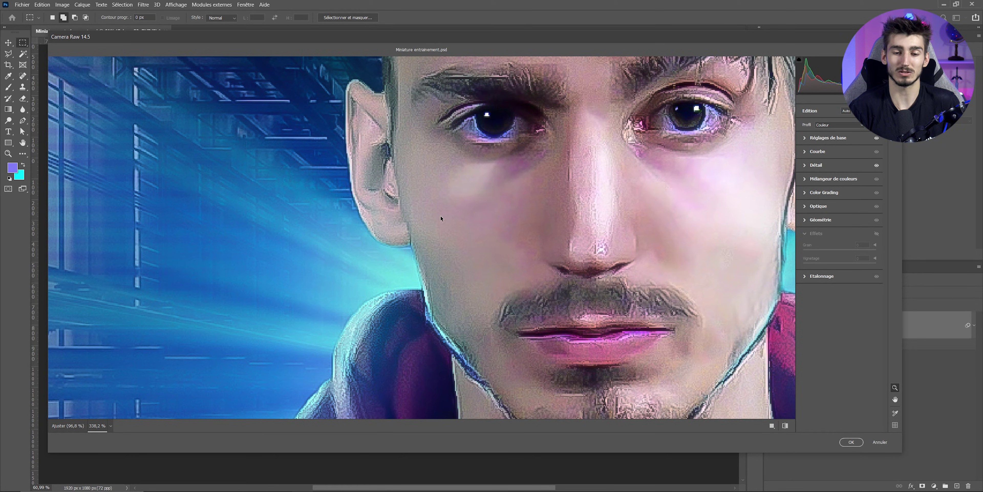
pyautogui.click(877, 233)
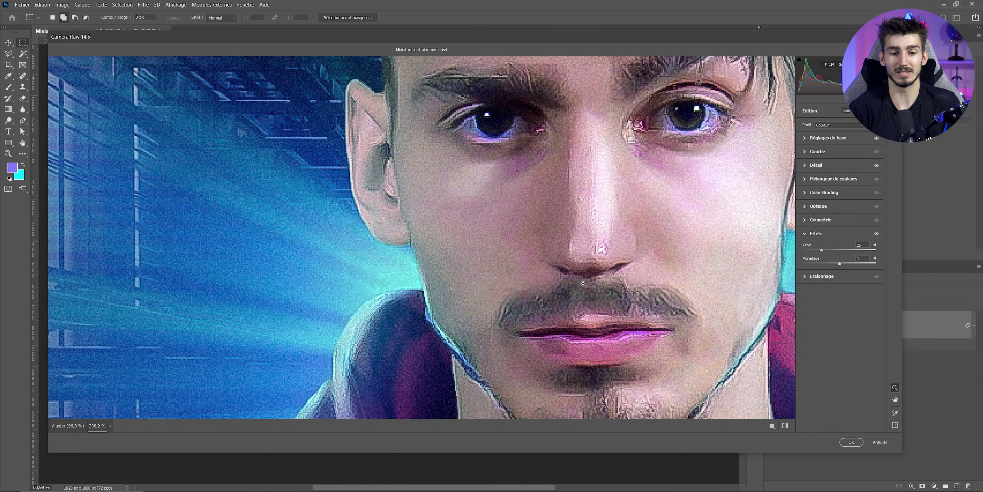
pyautogui.scroll(-5, 658, 213)
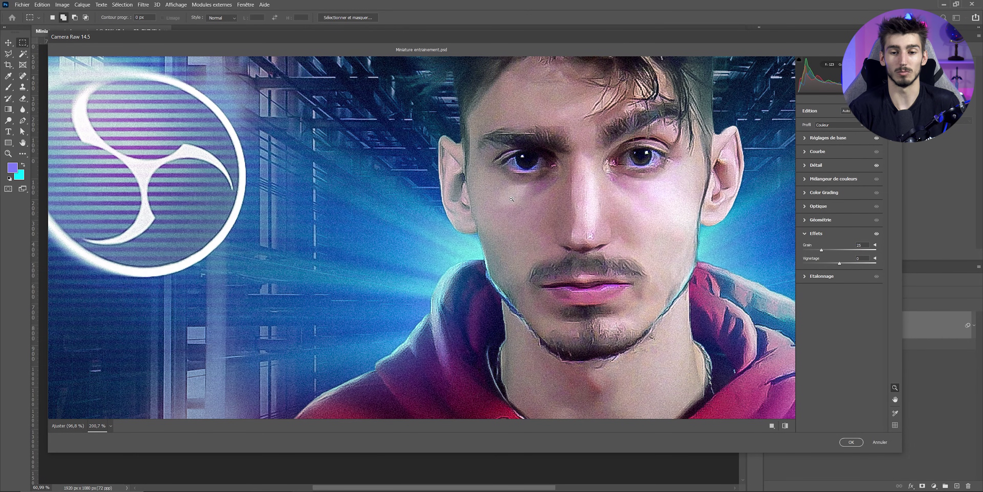
pyautogui.scroll(3, 466, 236)
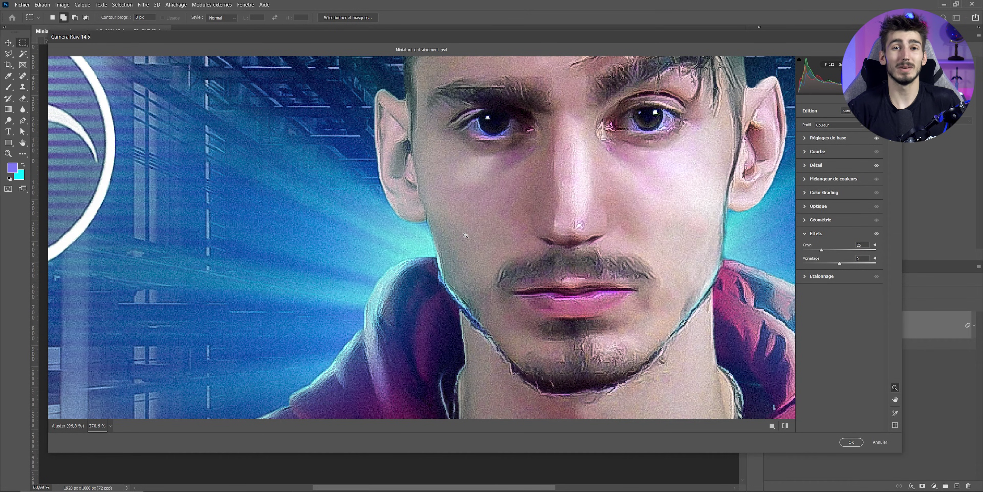
pyautogui.scroll(-8, 466, 235)
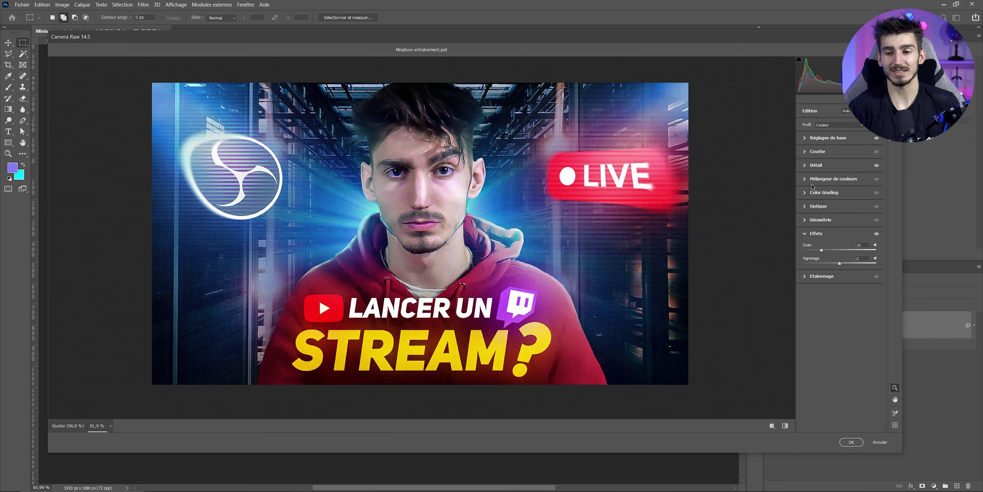
# In the Color Mixer Hue tab, reset Reds to about +2 and shift Blues toward cyan at -17
pyautogui.click(802, 179)
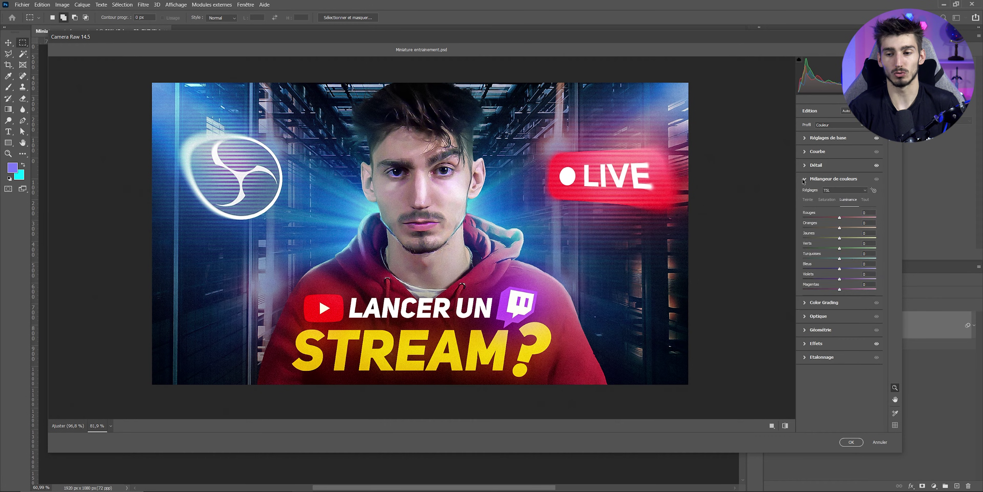
pyautogui.click(807, 200)
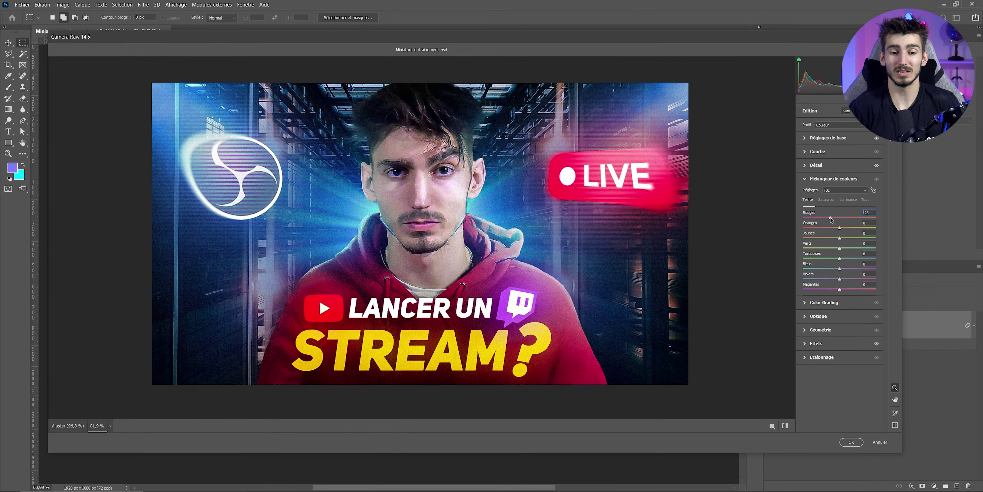
pyautogui.moveTo(840, 218)
pyautogui.mouseDown()
pyautogui.moveTo(865, 218)
pyautogui.moveTo(840, 217)
pyautogui.mouseUp()
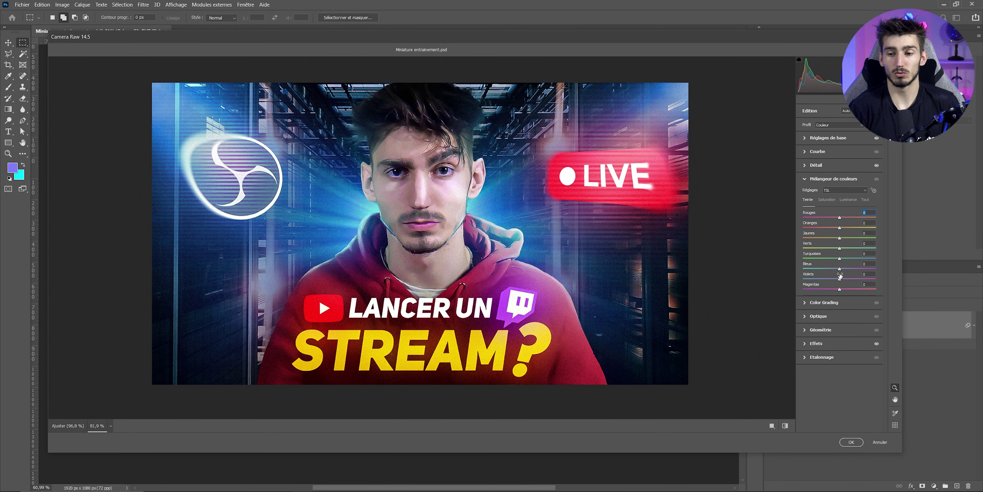
pyautogui.moveTo(840, 269)
pyautogui.mouseDown()
pyautogui.moveTo(865, 268)
pyautogui.moveTo(840, 267)
pyautogui.mouseUp()
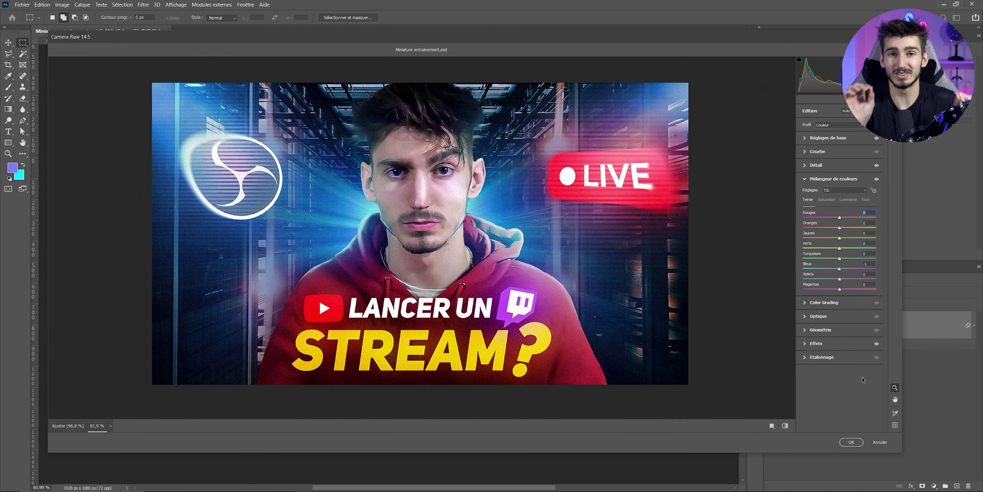
pyautogui.moveTo(840, 218); pyautogui.dragTo(780, 223)
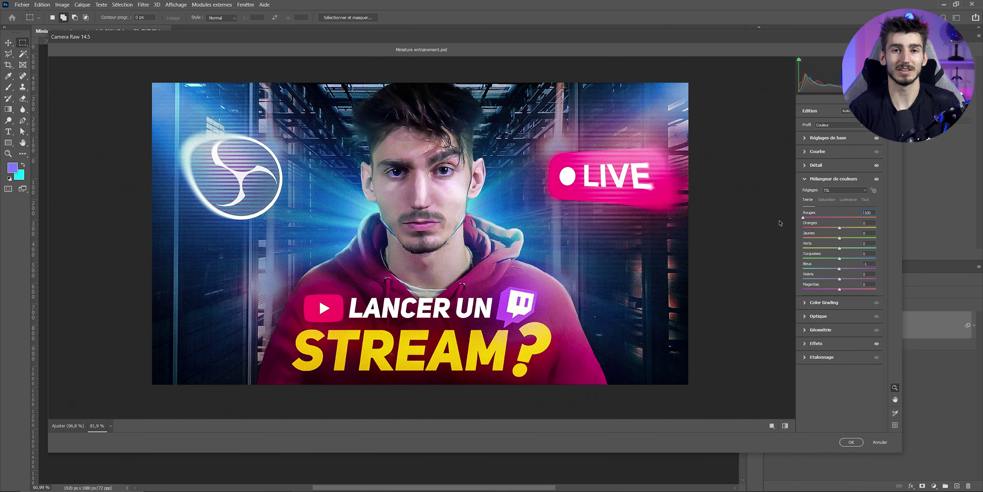
pyautogui.doubleClick(842, 220)
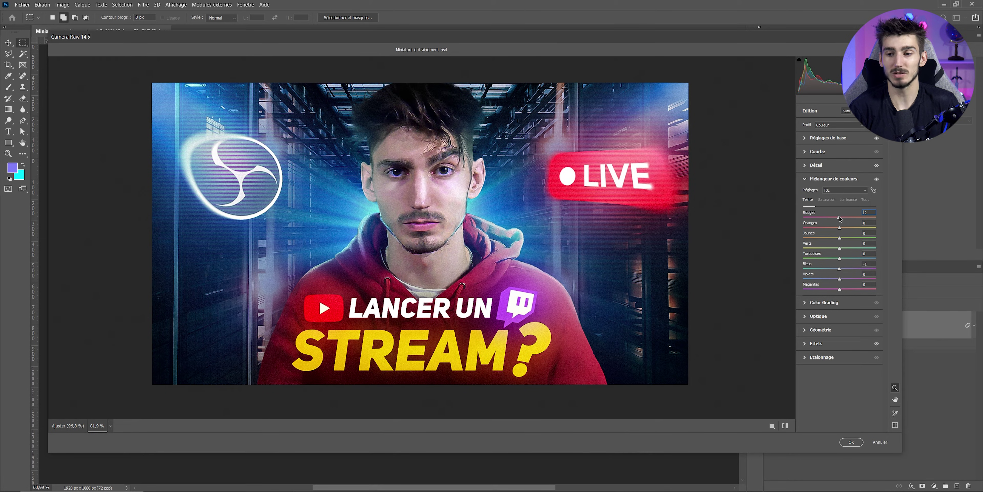
pyautogui.moveTo(841, 270); pyautogui.dragTo(834, 272)
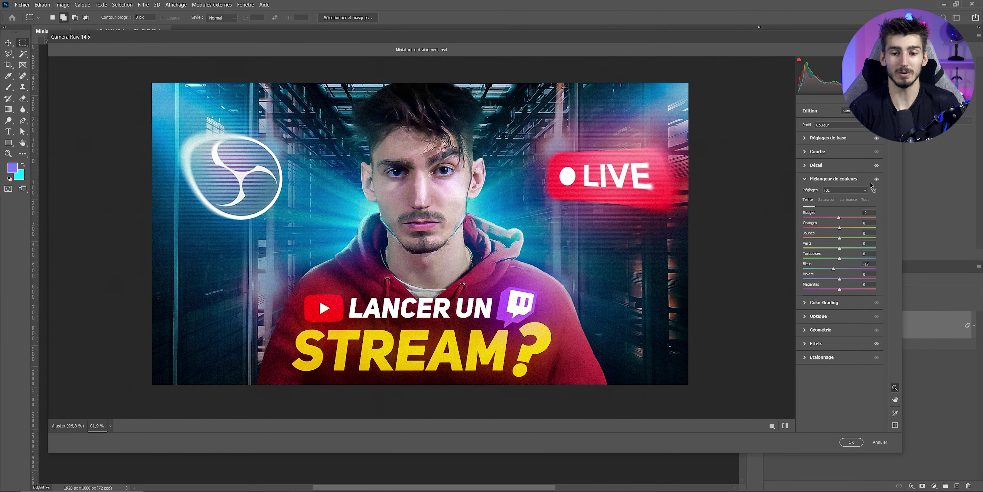
pyautogui.hotkey('ctrl', '-')
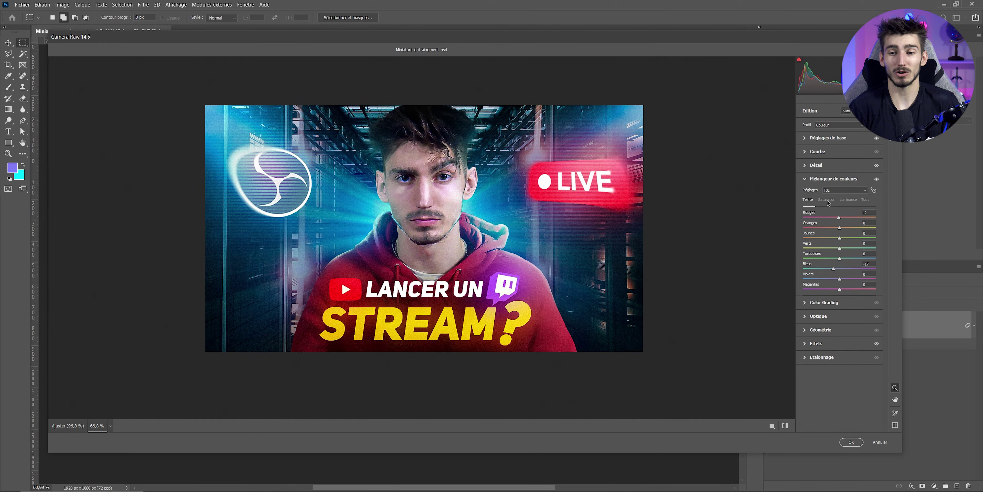
# Boost the Reds saturation in the Color Mixer
pyautogui.click(827, 199)
pyautogui.scroll(1, 479, 188)
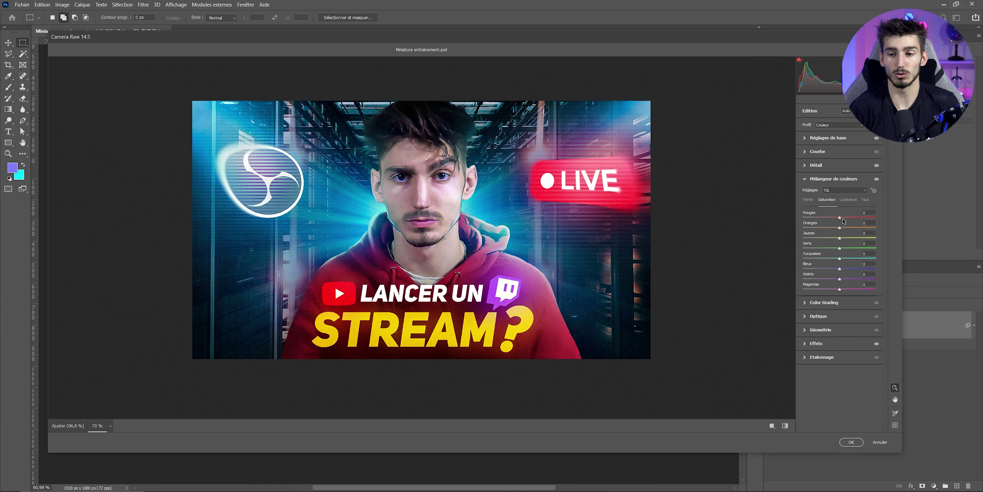
pyautogui.moveTo(840, 217); pyautogui.dragTo(878, 217)
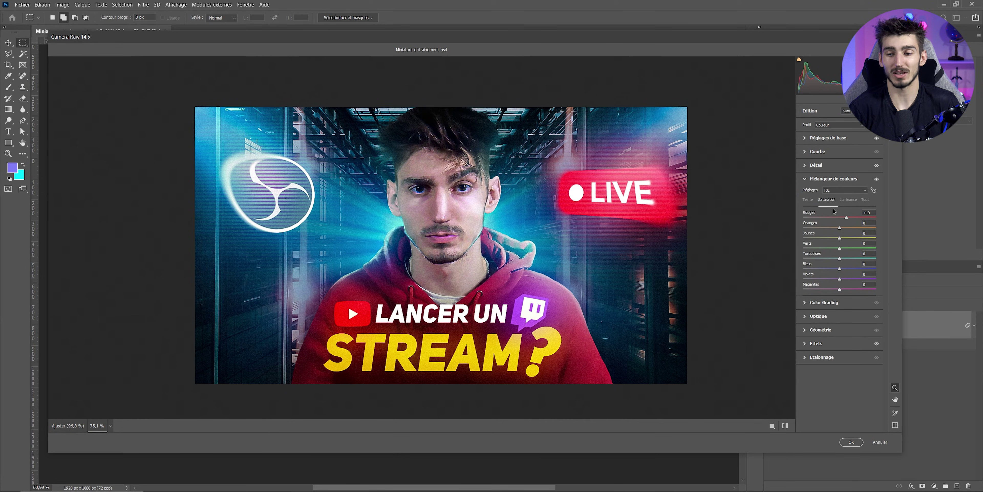
# Raise Turquoises luminance to +100 and show the Color Grading wheels
pyautogui.click(851, 199)
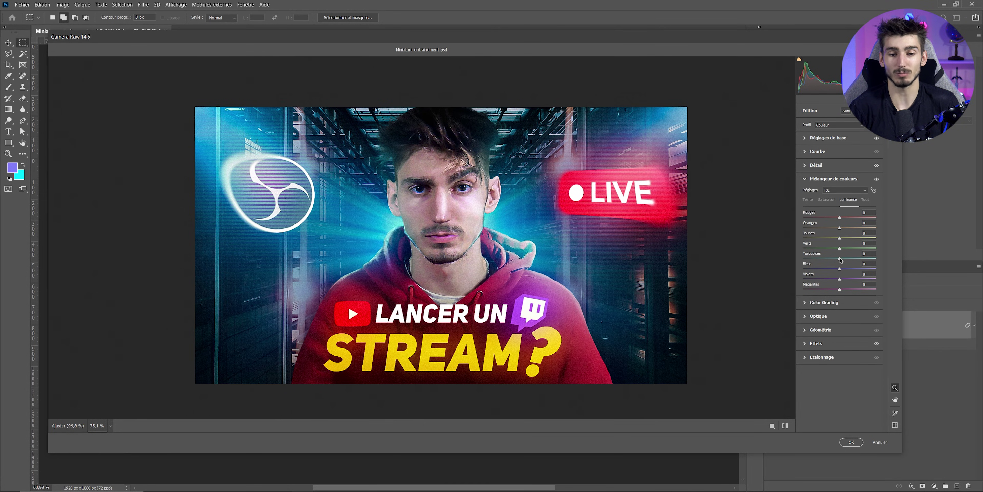
pyautogui.moveTo(841, 259); pyautogui.dragTo(880, 257)
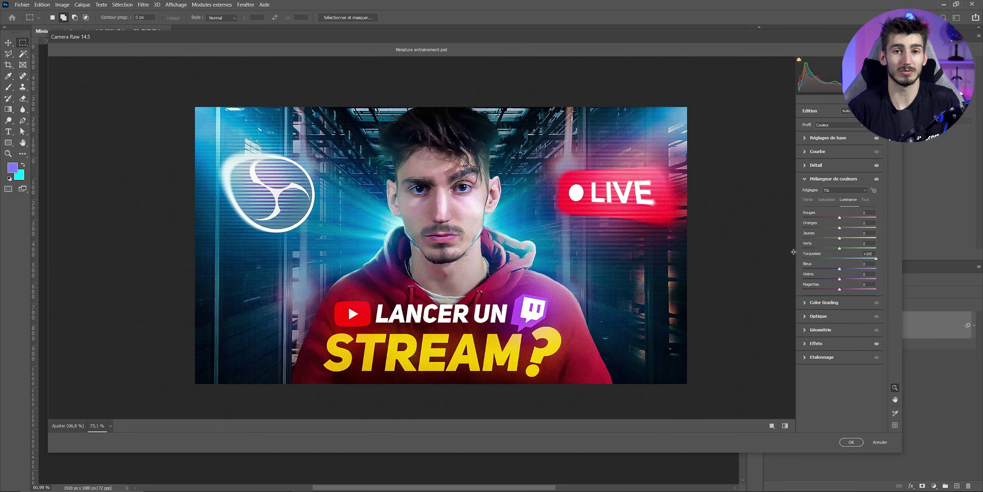
pyautogui.click(805, 303)
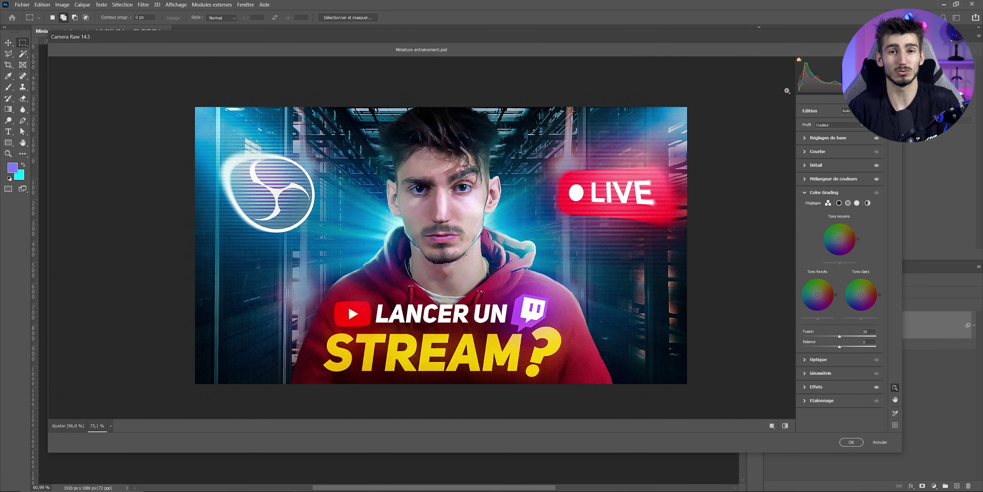
pyautogui.moveTo(839, 268)
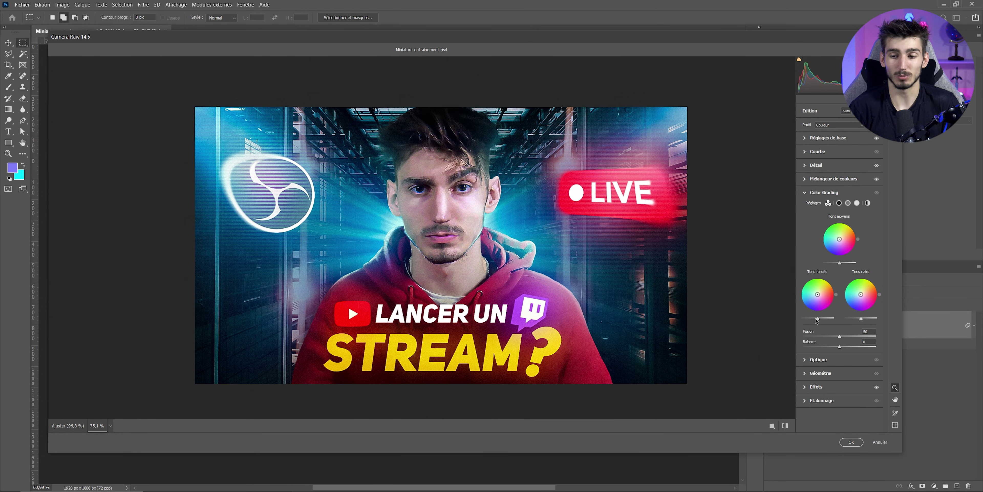
# Darken and blue-tint the shadows, tint highlights softly yellow, and lift midtone luminance slightly
pyautogui.moveTo(817, 318)
pyautogui.mouseDown()
pyautogui.moveTo(808, 318)
pyautogui.moveTo(829, 325)
pyautogui.mouseUp()
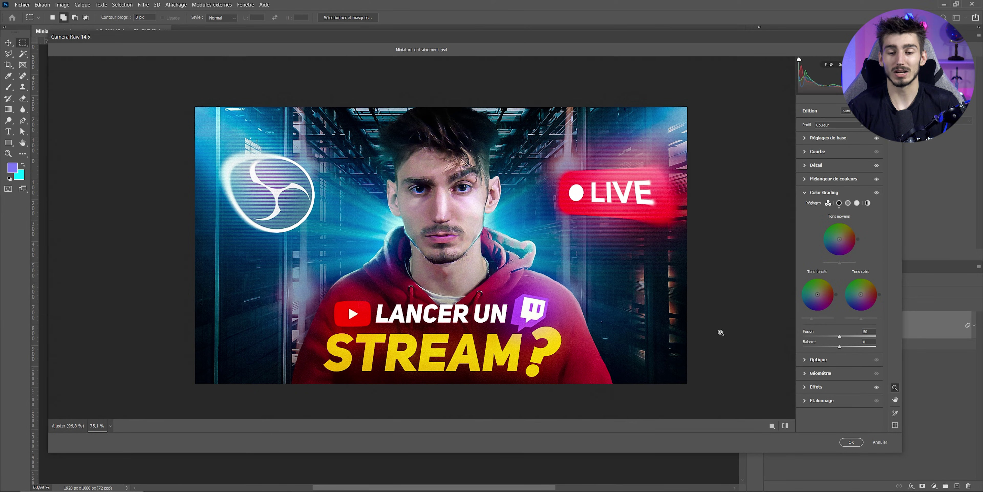
pyautogui.moveTo(817, 294)
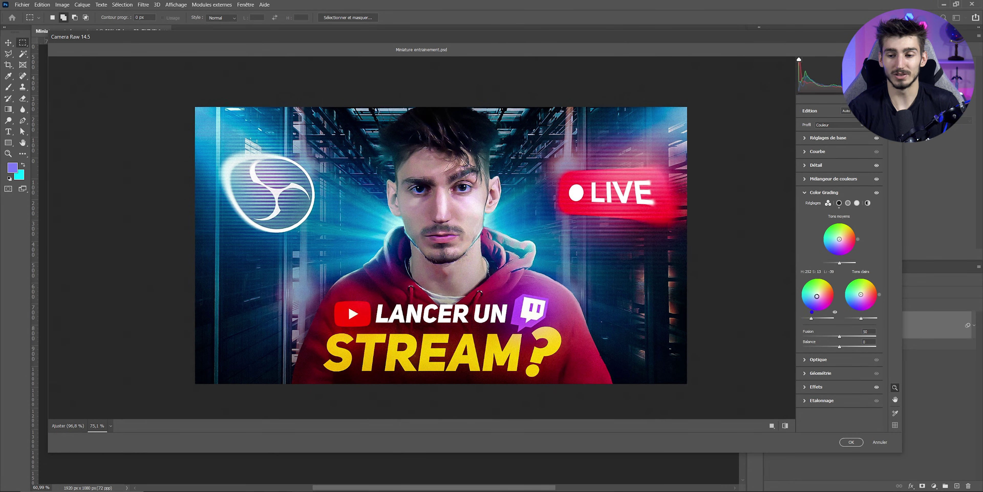
pyautogui.moveTo(817, 298)
pyautogui.mouseDown()
pyautogui.moveTo(811, 305)
pyautogui.moveTo(817, 296)
pyautogui.mouseUp()
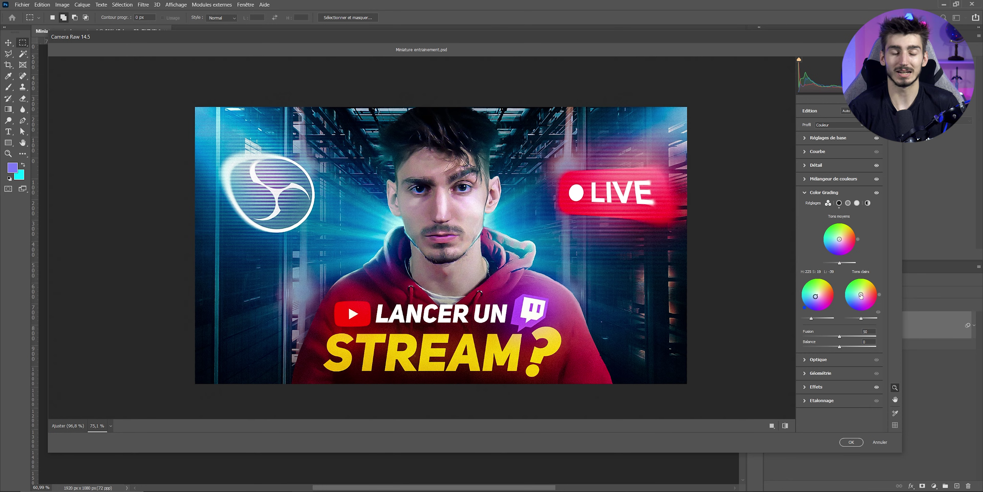
pyautogui.moveTo(861, 295); pyautogui.dragTo(862, 292)
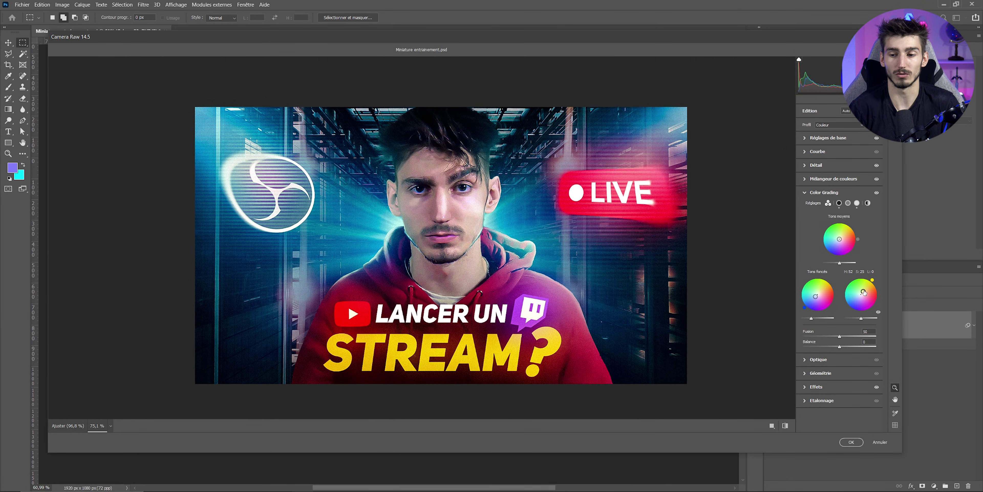
pyautogui.moveTo(863, 291); pyautogui.dragTo(863, 301)
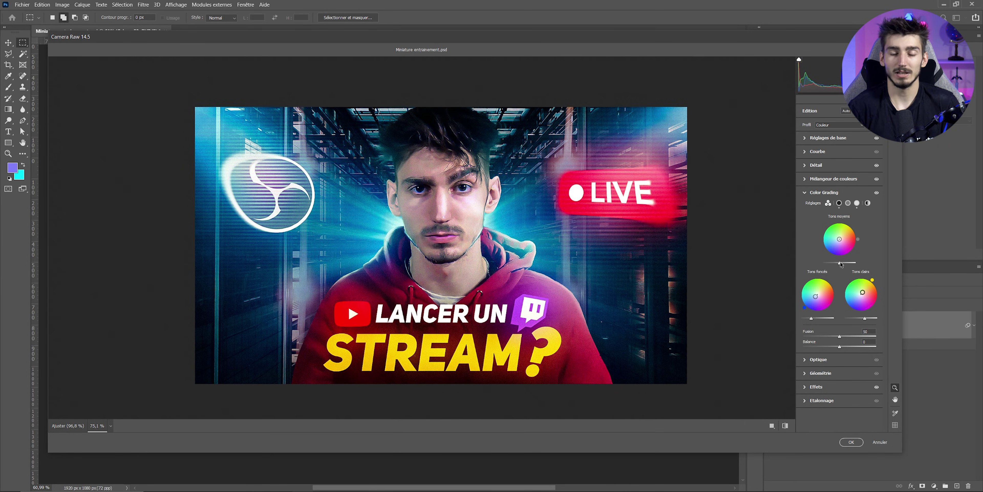
pyautogui.moveTo(841, 263); pyautogui.dragTo(842, 263)
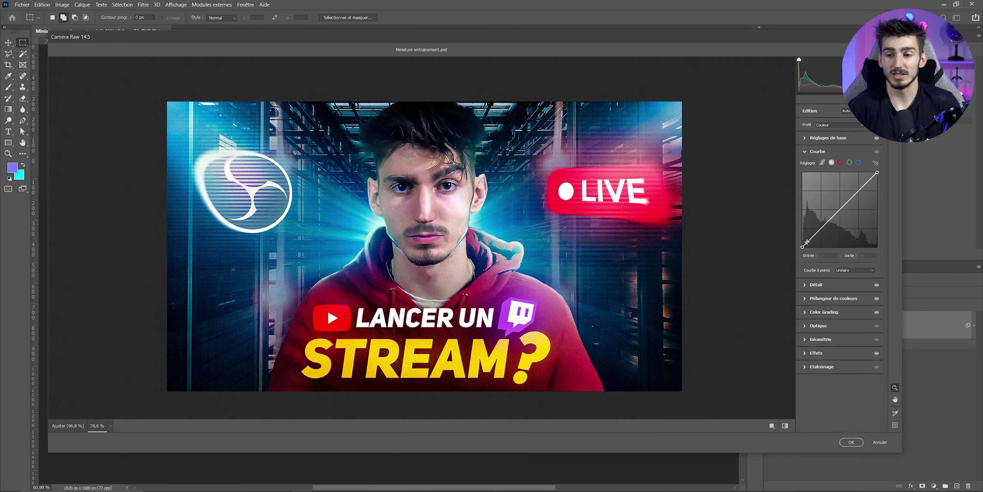
# Try a midpoint on the tone curve, then remove it to keep the curve linear
pyautogui.click(877, 172)
pyautogui.click(859, 192)
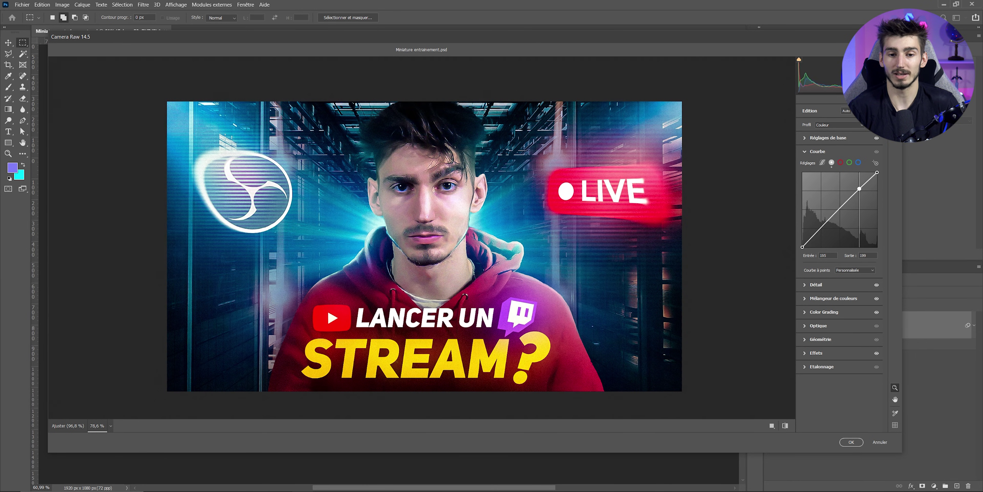
pyautogui.moveTo(859, 191); pyautogui.dragTo(826, 168)
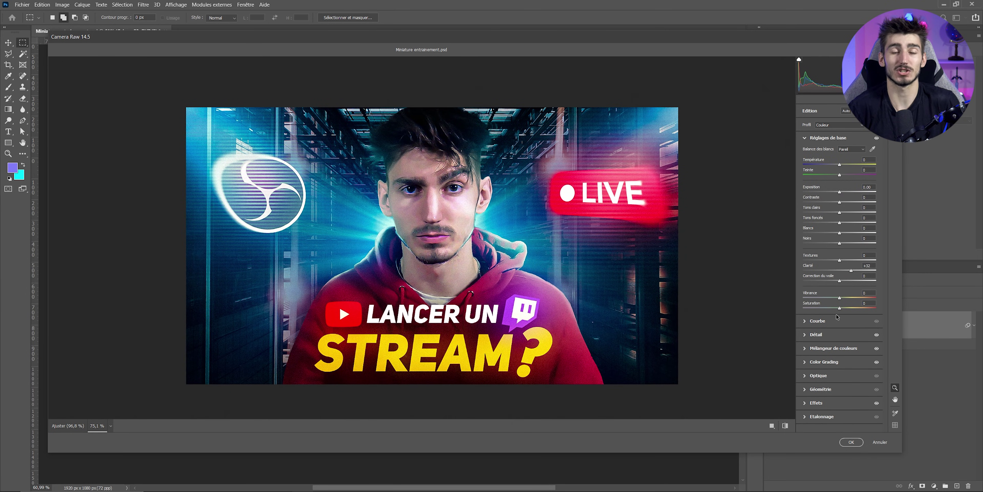
# Set Texture to +46, zooming the preview out and back in to check it small
pyautogui.scroll(-2, 532, 237)
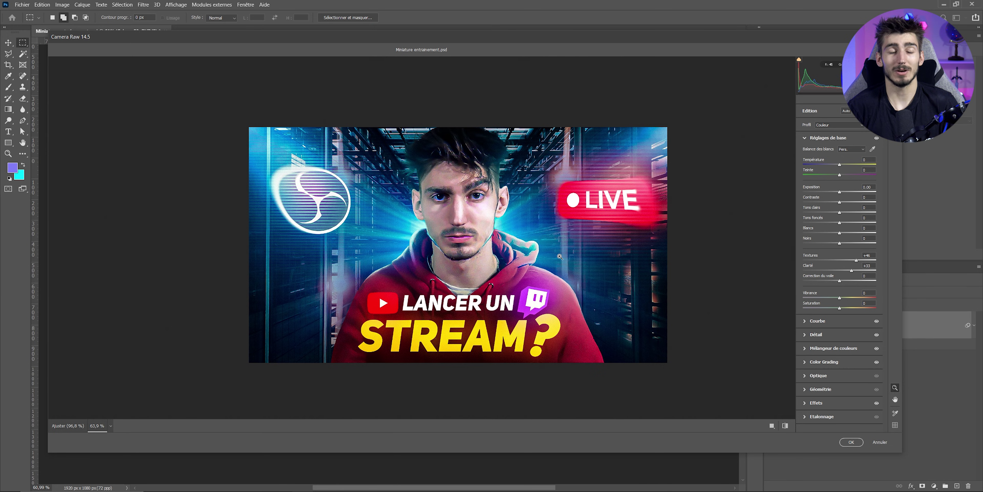
pyautogui.scroll(4, 593, 256)
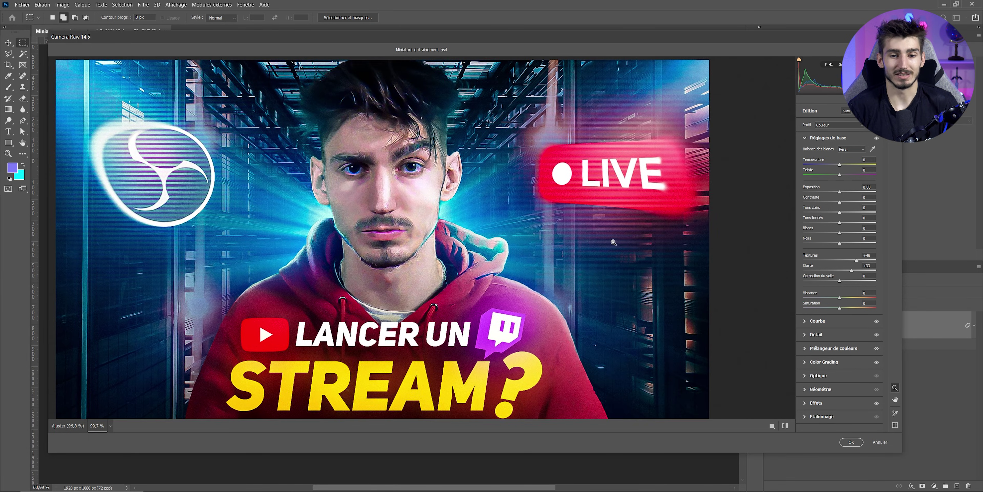
pyautogui.scroll(2, 614, 242)
pyautogui.scroll(-5, 497, 228)
pyautogui.scroll(-3, 402, 210)
pyautogui.scroll(-2, 500, 228)
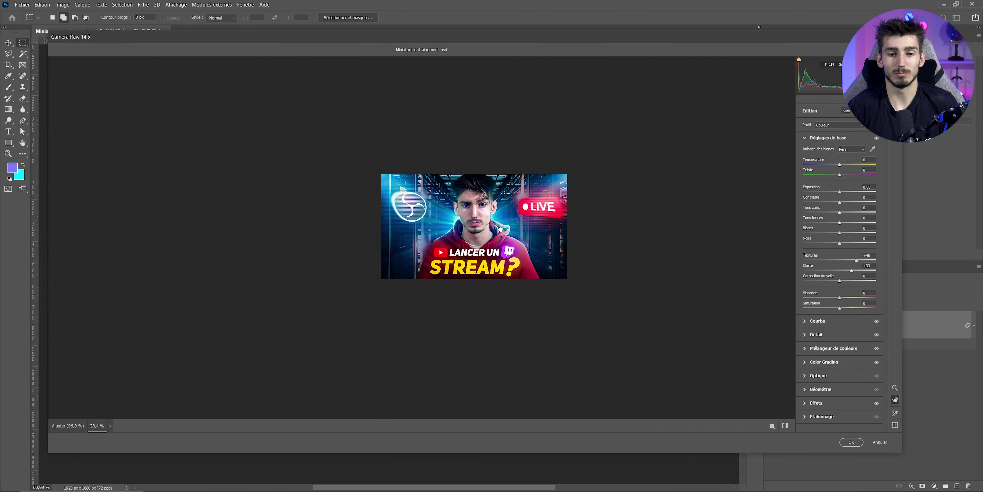
pyautogui.scroll(-1, 451, 206)
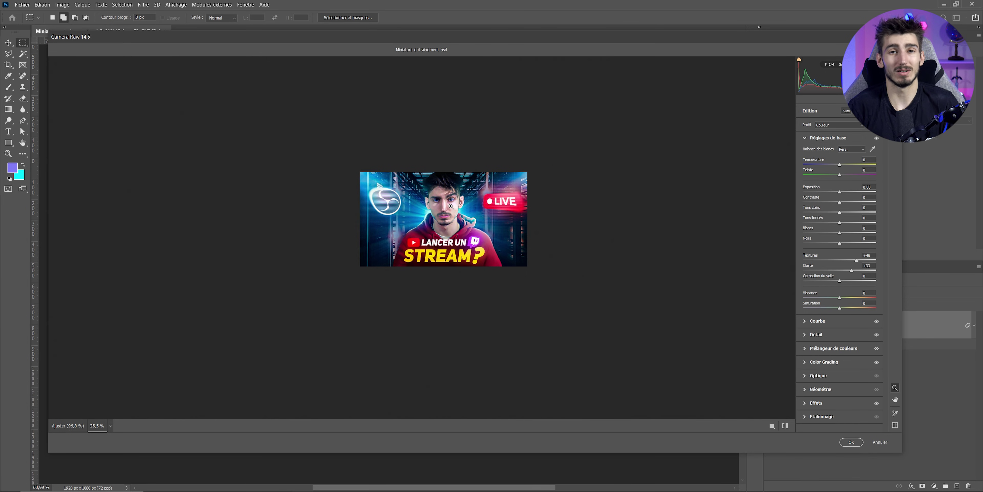
pyautogui.scroll(3, 451, 206)
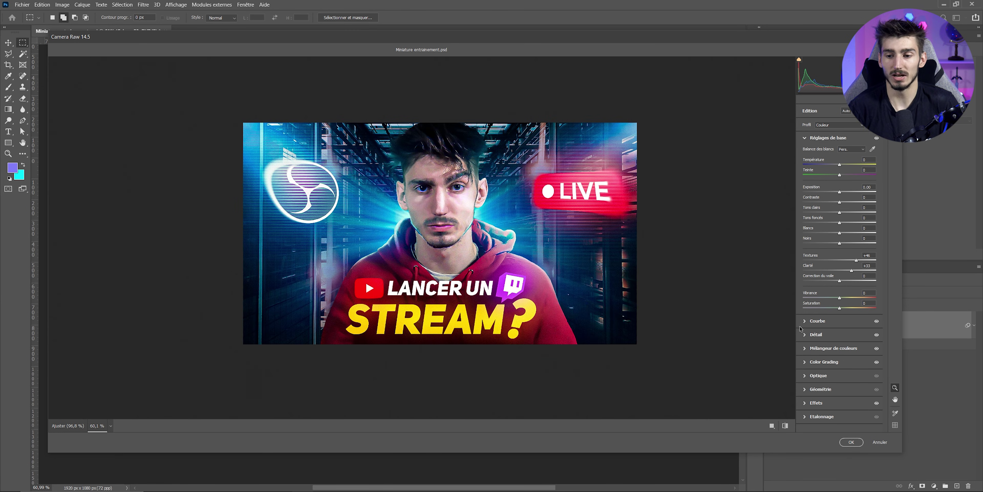
# Shift the Magentas hue to +55 in the Color Mixer and add a touch of Grain
pyautogui.click(805, 335)
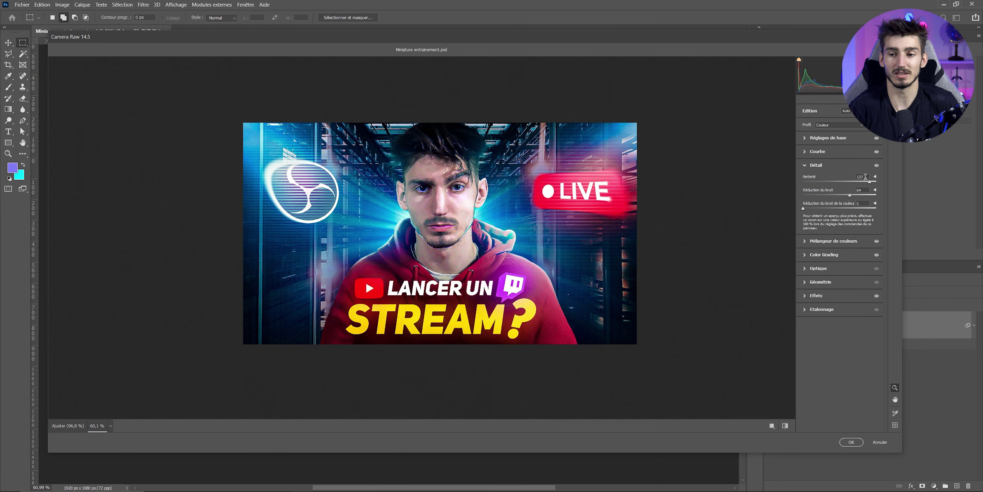
pyautogui.click(833, 240)
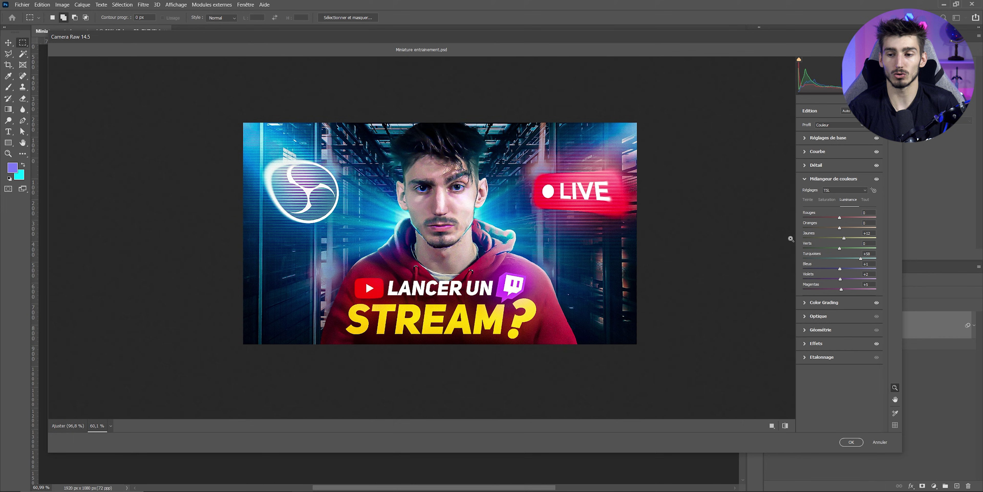
pyautogui.click(827, 200)
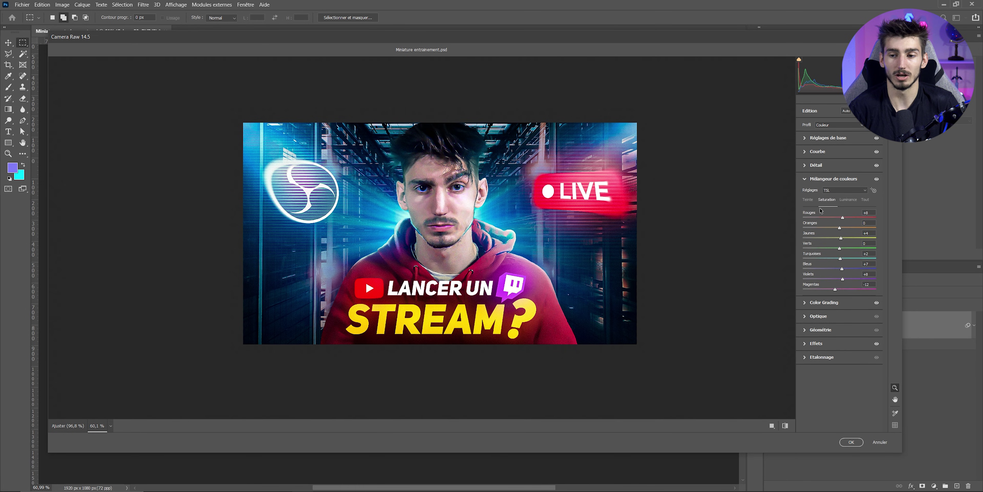
pyautogui.click(807, 200)
pyautogui.moveTo(840, 289); pyautogui.dragTo(861, 289)
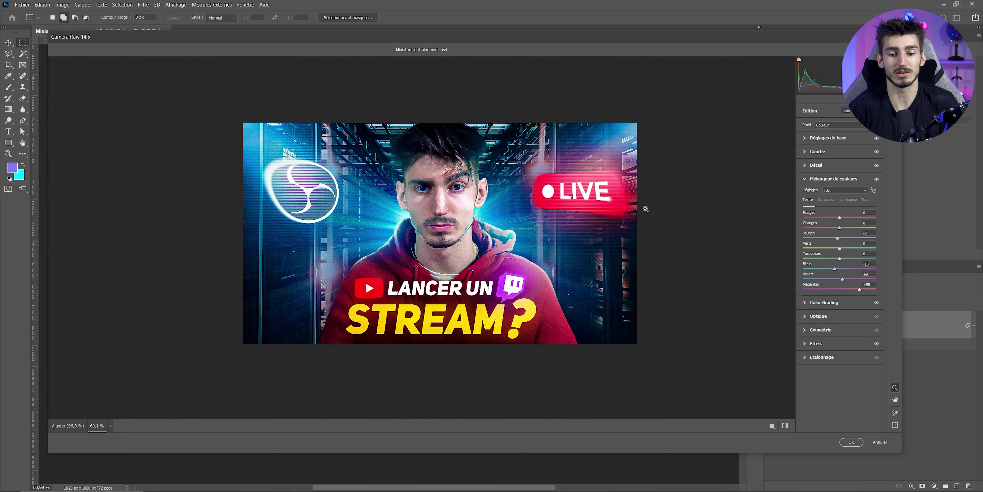
pyautogui.click(824, 303)
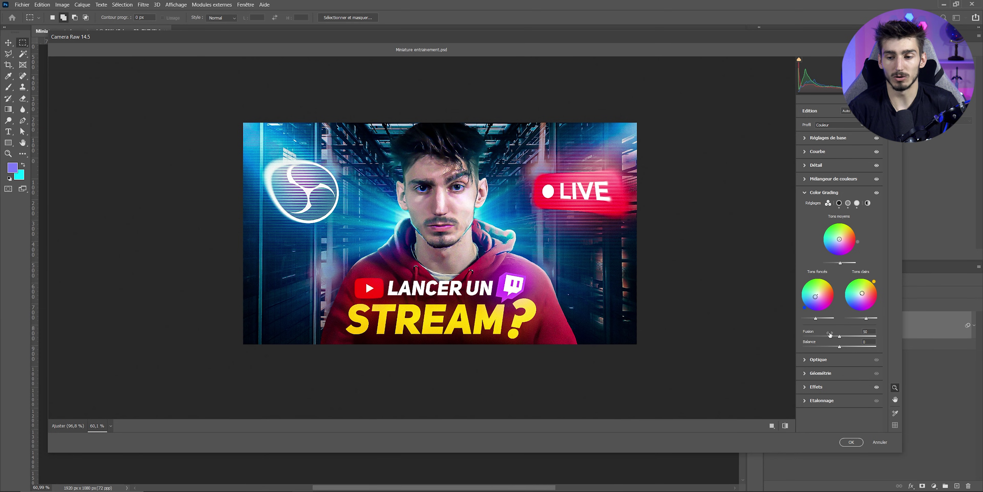
pyautogui.click(806, 387)
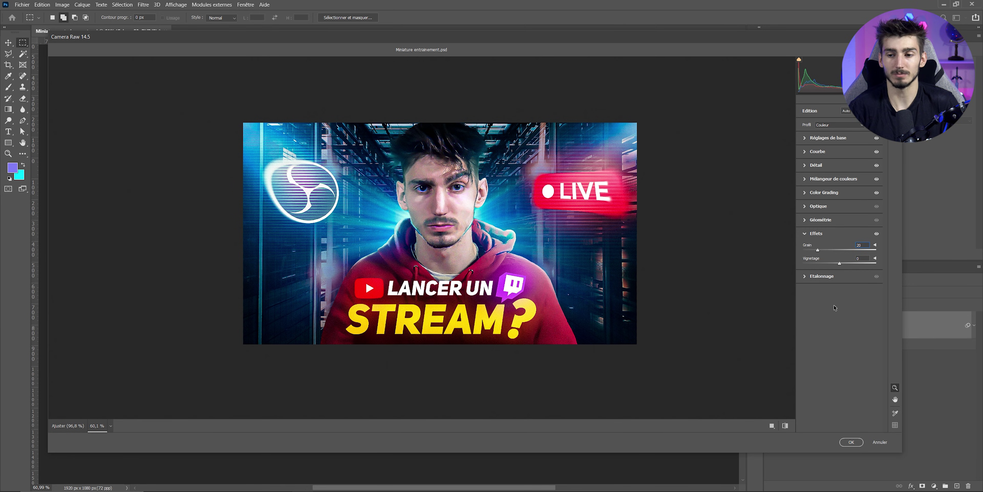
# Confirm the Camera Raw filter on Calque 53 and hide the layer to compare before and after
pyautogui.click(851, 442)
pyautogui.scroll(2, 484, 282)
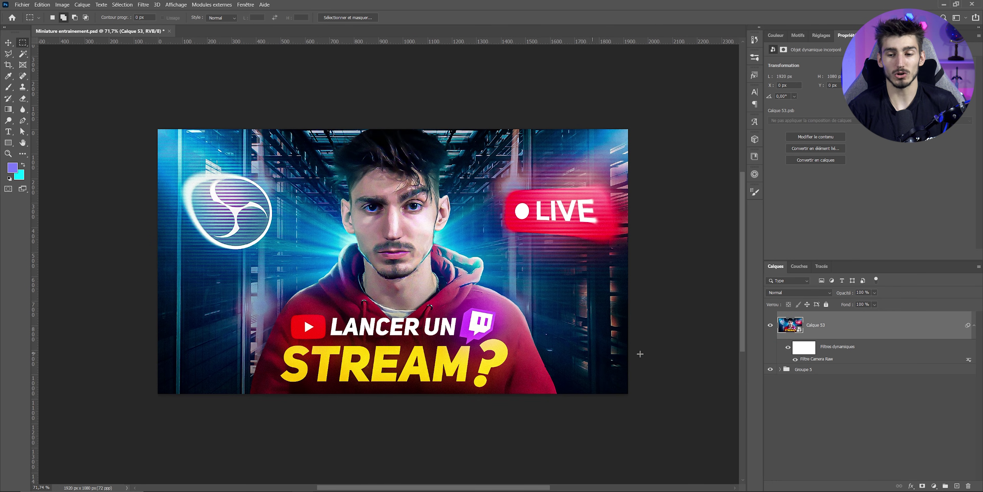
pyautogui.click(769, 328)
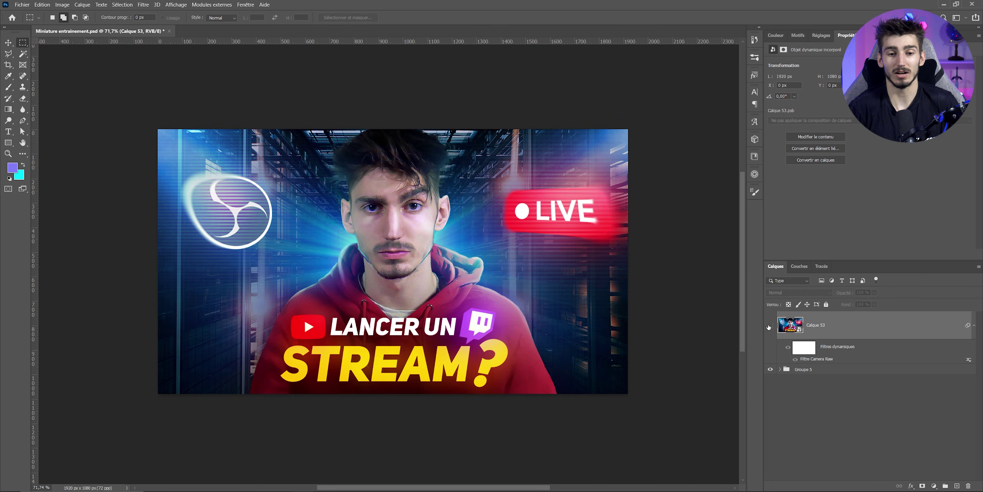